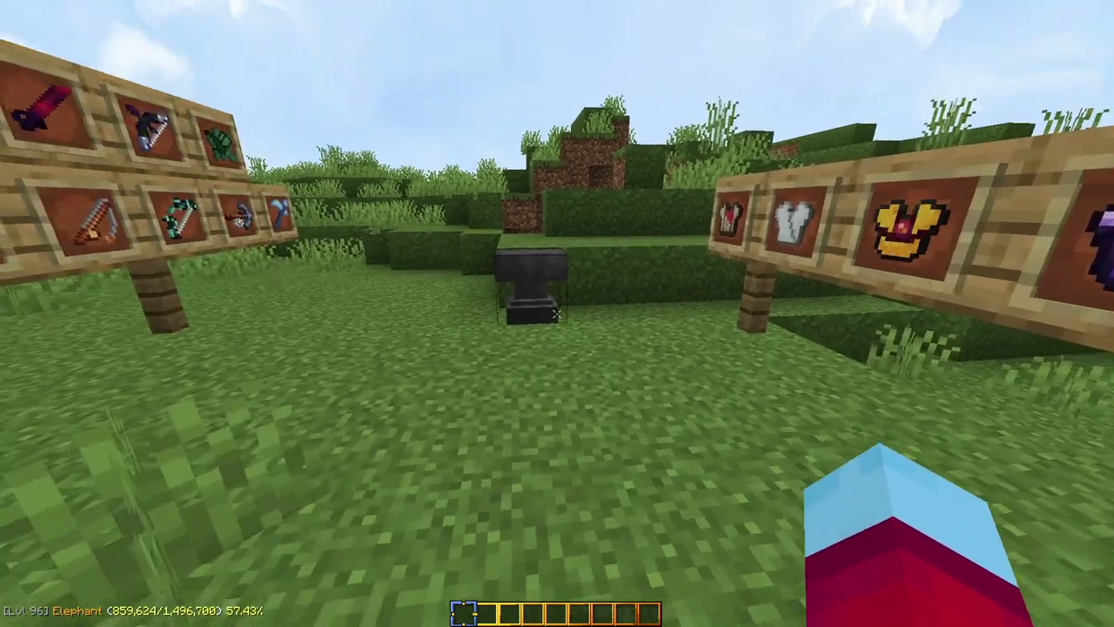
{"action": "key", "text": "s"}
{"action": "key", "text": "w"}
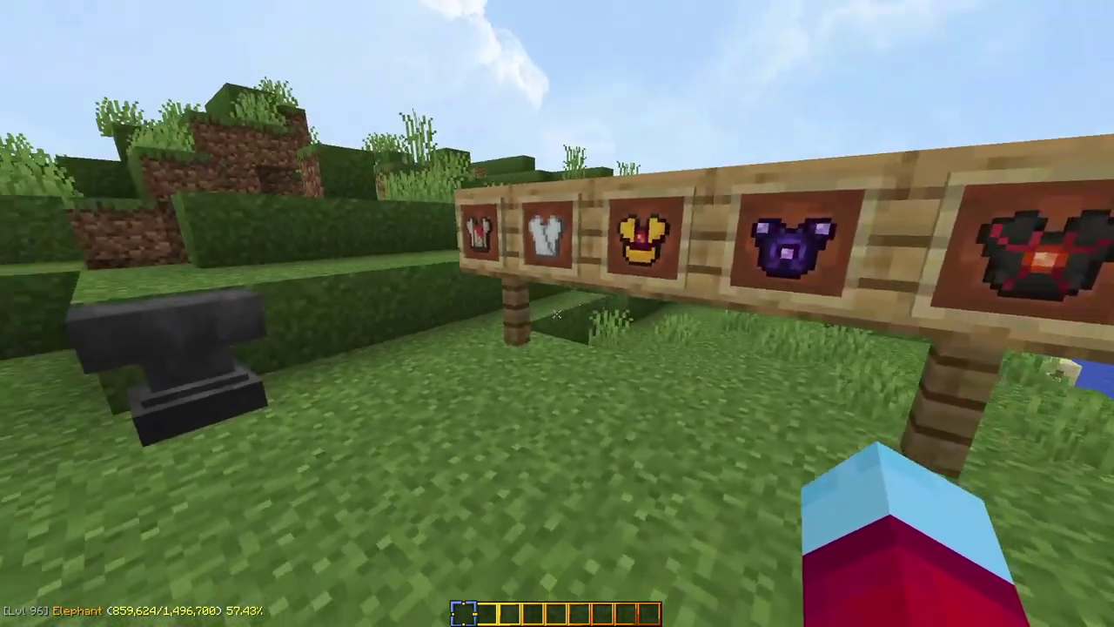
{"action": "key", "text": "s"}
{"action": "key", "text": "a"}
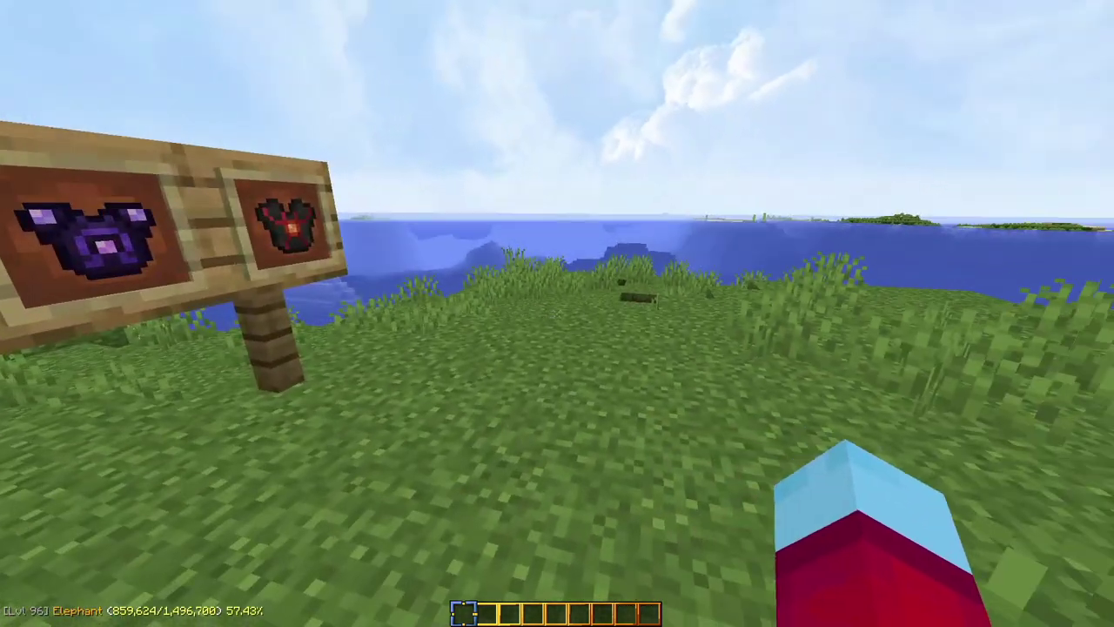
{"action": "key", "text": "F5"}
{"action": "key", "text": "F5"}
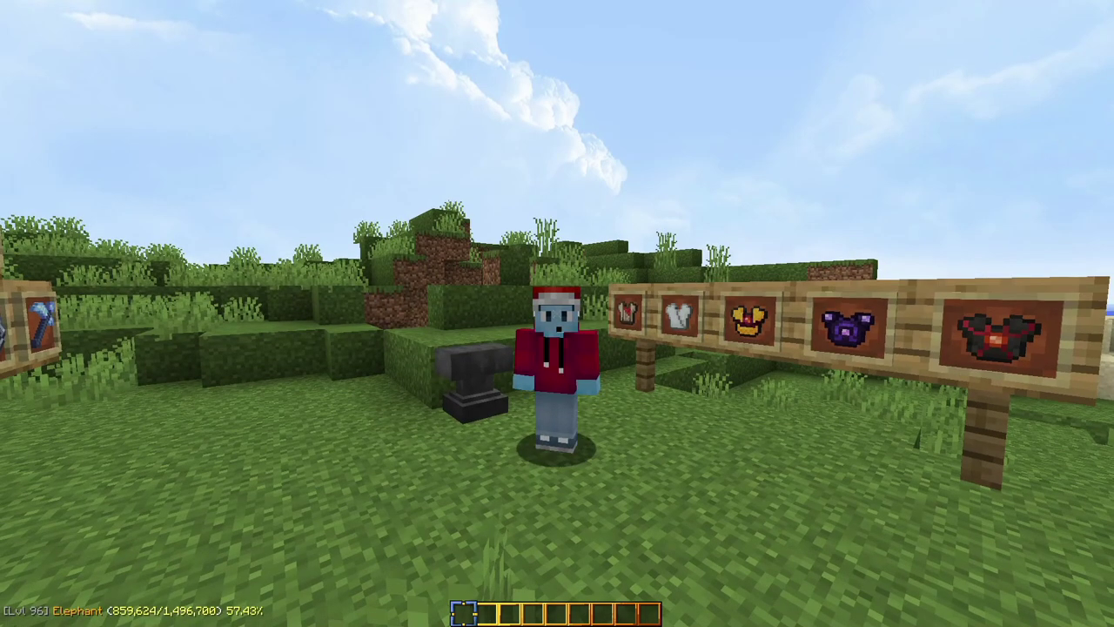
{"action": "key", "text": "w"}
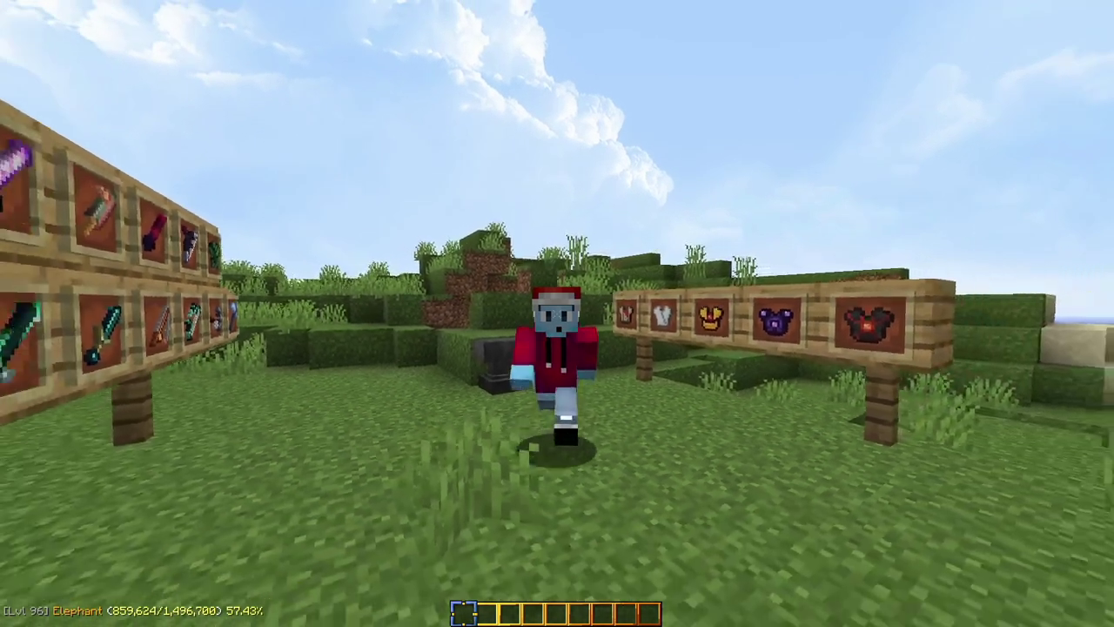
{"action": "key", "text": "s"}
{"action": "key", "text": "space"}
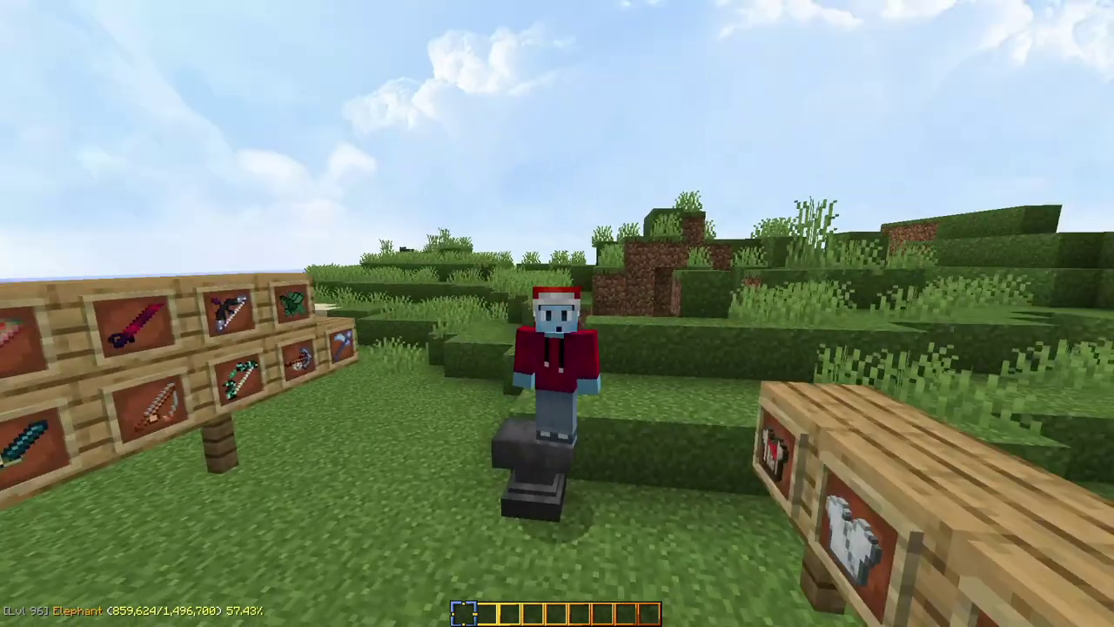
{"action": "key", "text": "w"}
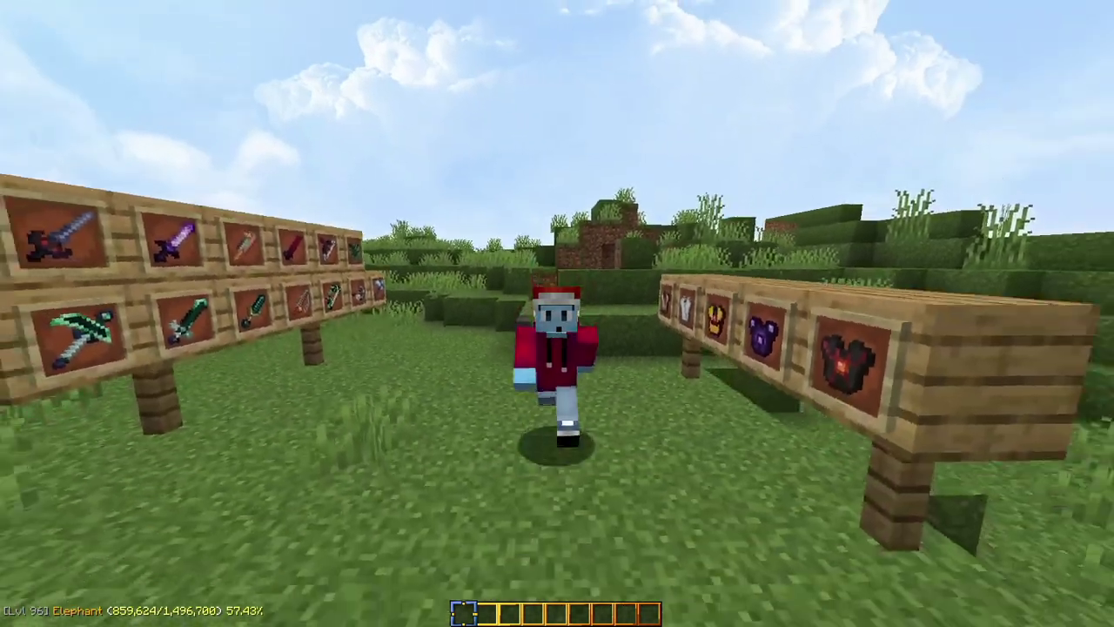
{"action": "key", "text": "F5"}
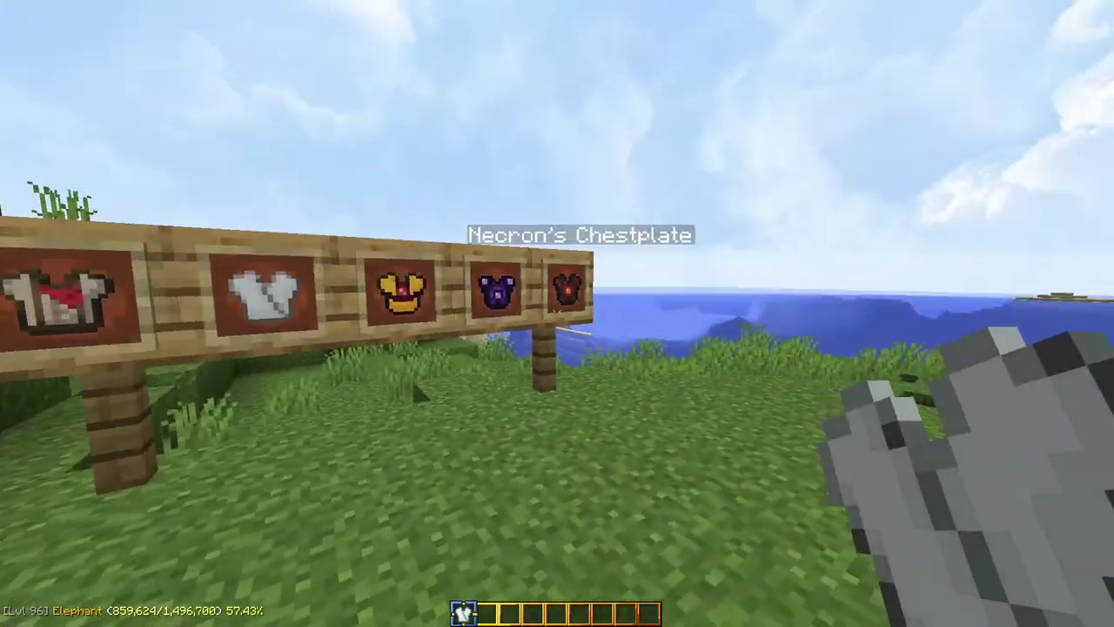
Inspect the held chestplate's name and item details in the survival inventory and compare it with the framed chestplates
{"action": "scroll", "coordinate": [557, 313], "scroll_direction": "down", "scroll_amount": 1}
{"action": "scroll", "coordinate": [557, 313], "scroll_direction": "up", "scroll_amount": 1}
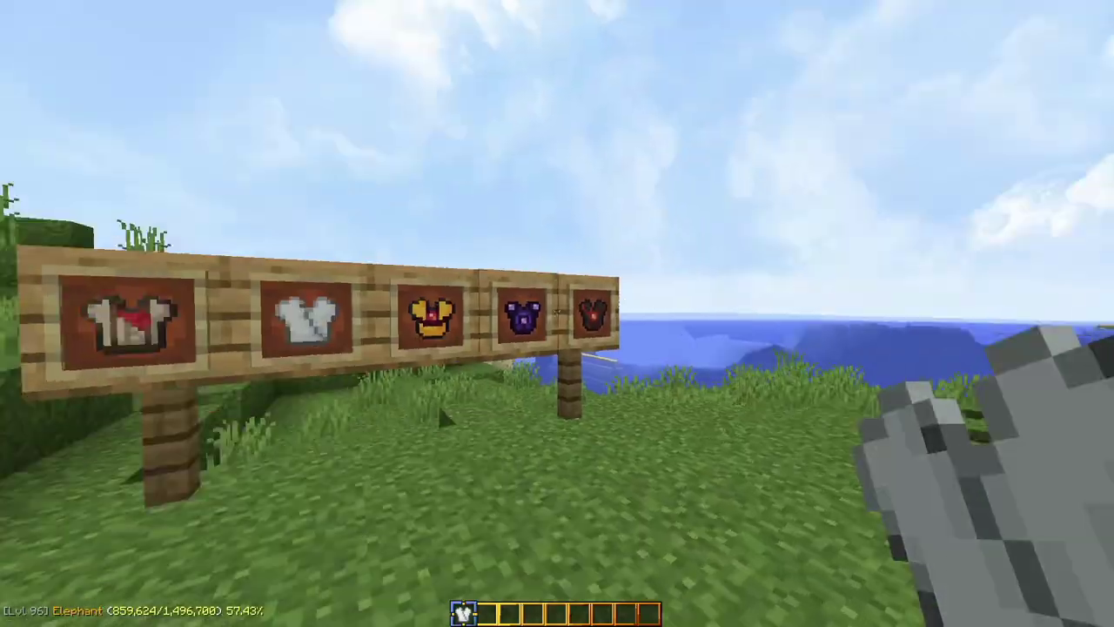
{"action": "key", "text": "e"}
{"action": "left_click", "coordinate": [653, 406]}
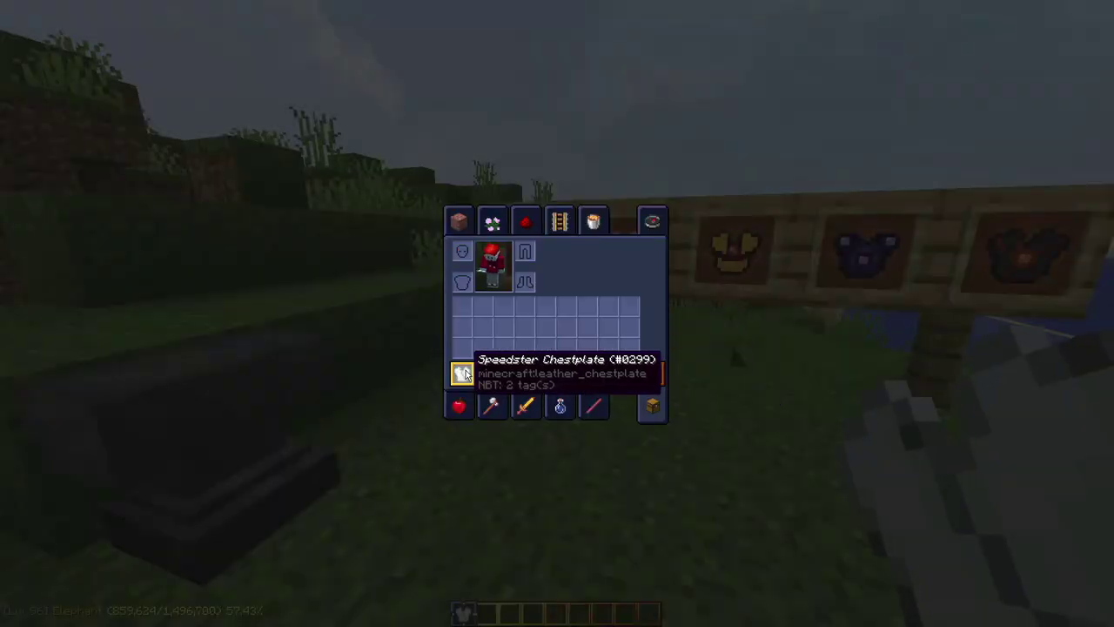
{"action": "key", "text": "e"}
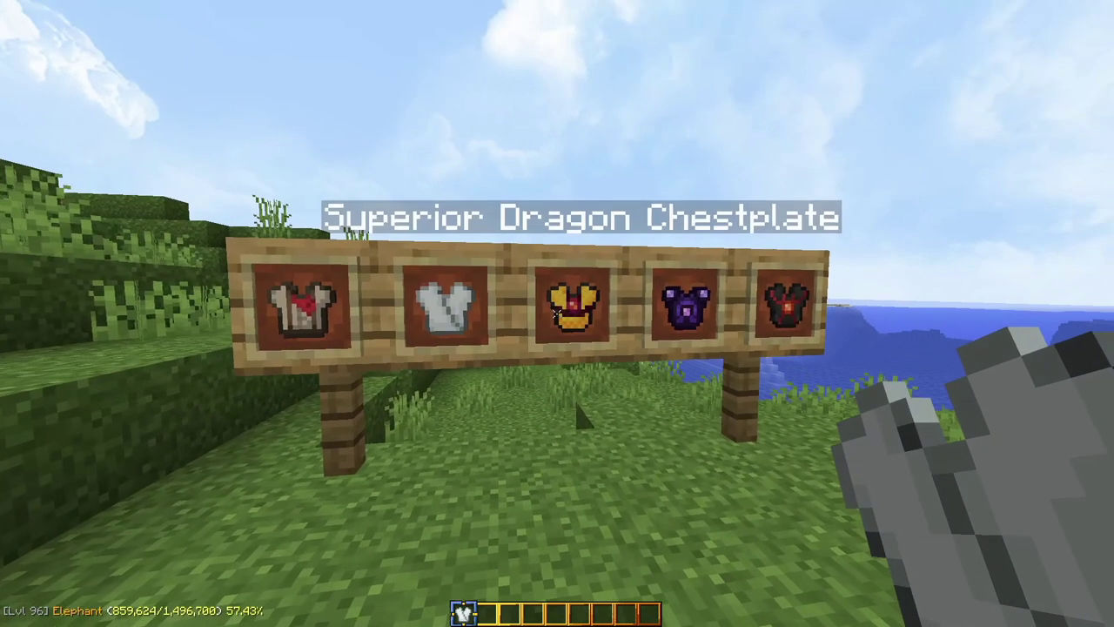
{"action": "key", "text": "s"}
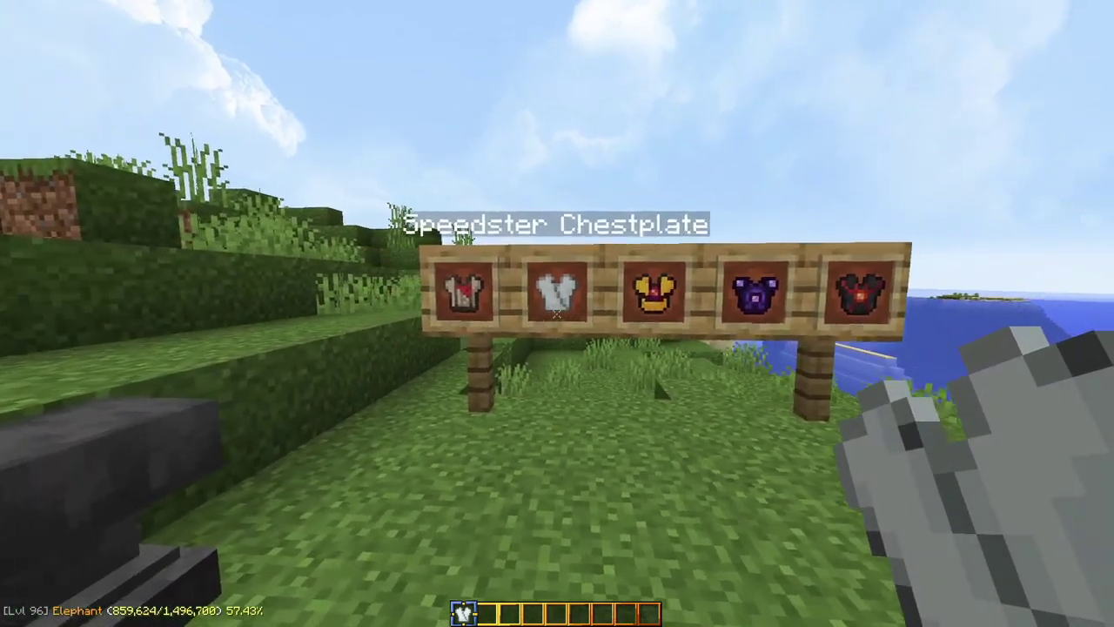
Open the anvil and place the held Speedster Chestplate in it for renaming
{"action": "key", "text": "w"}
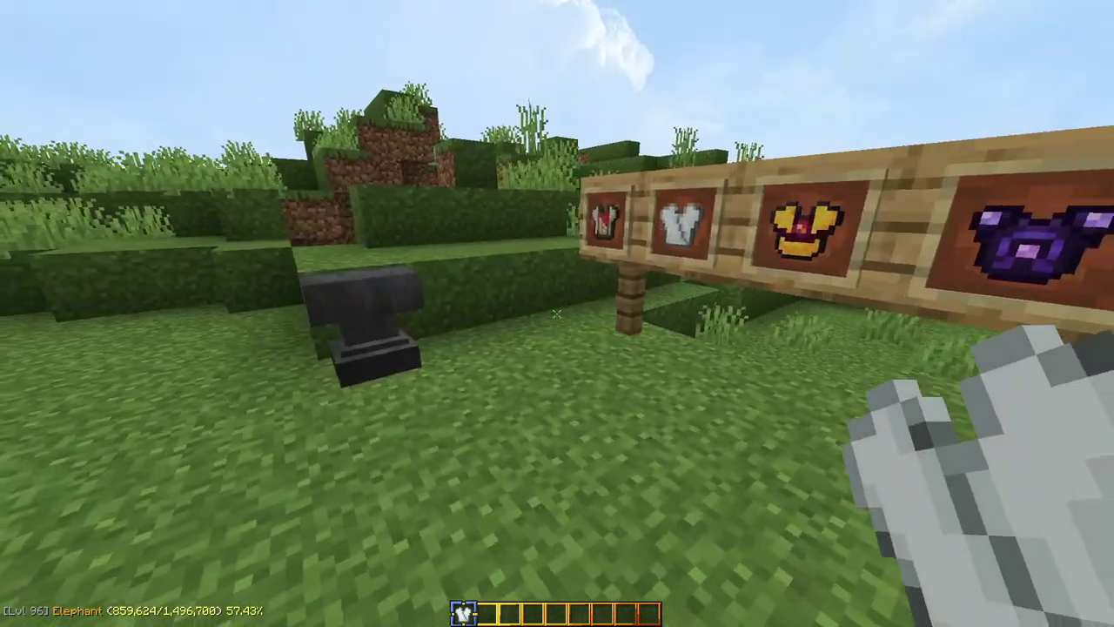
{"action": "right_click", "coordinate": [557, 313]}
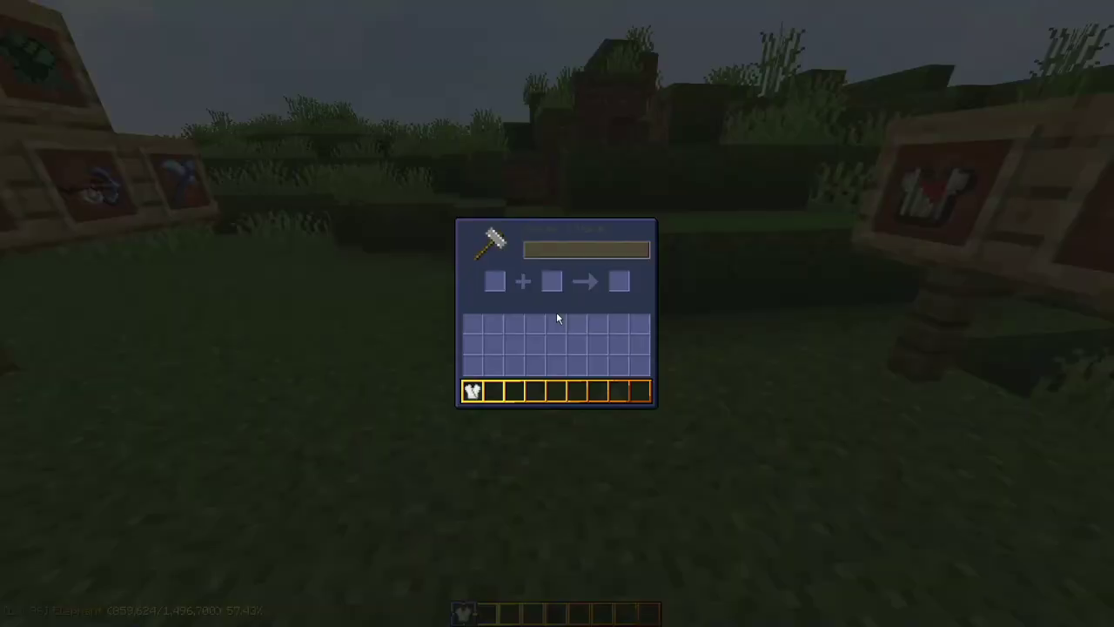
{"action": "left_click", "coordinate": [473, 392], "text": "shift"}
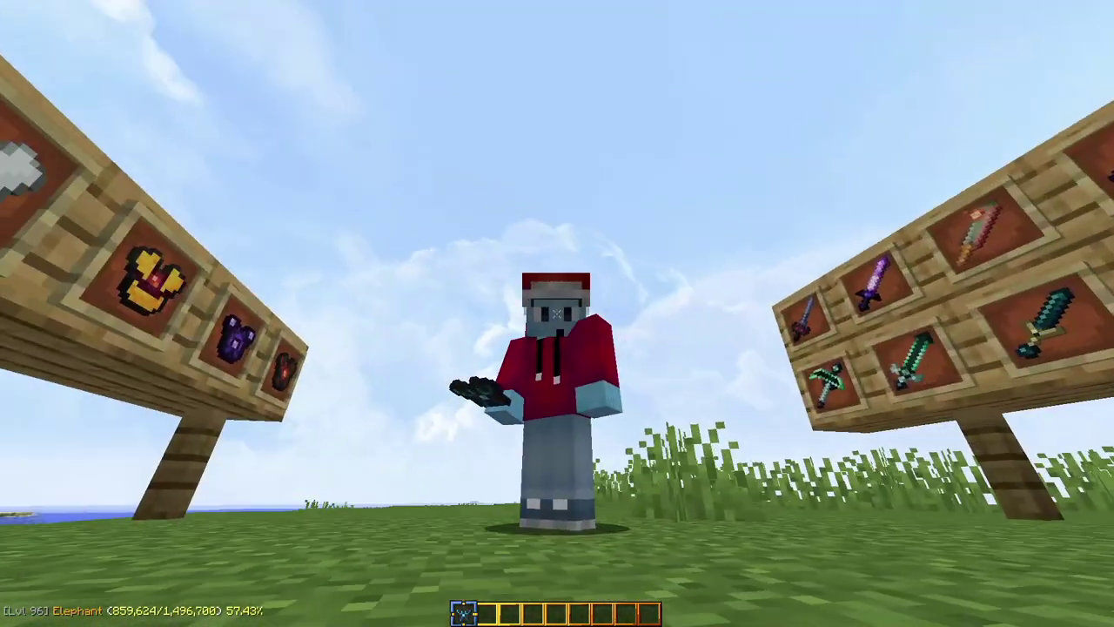
{"action": "key", "text": "w"}
{"action": "key", "text": "space"}
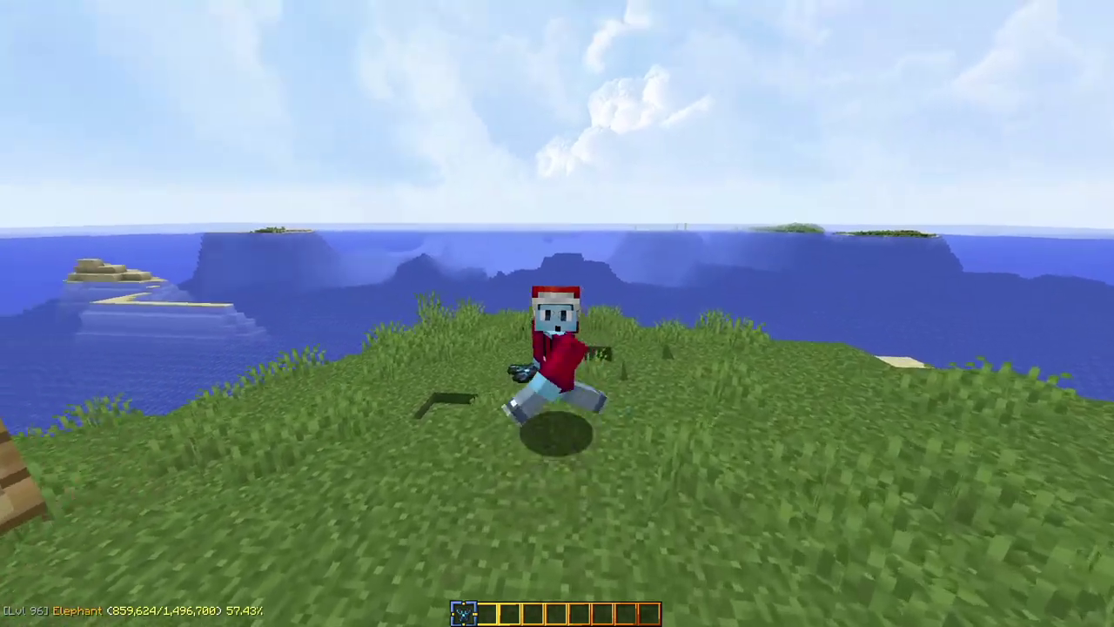
{"action": "key", "text": "shift"}
{"action": "key", "text": "shift"}
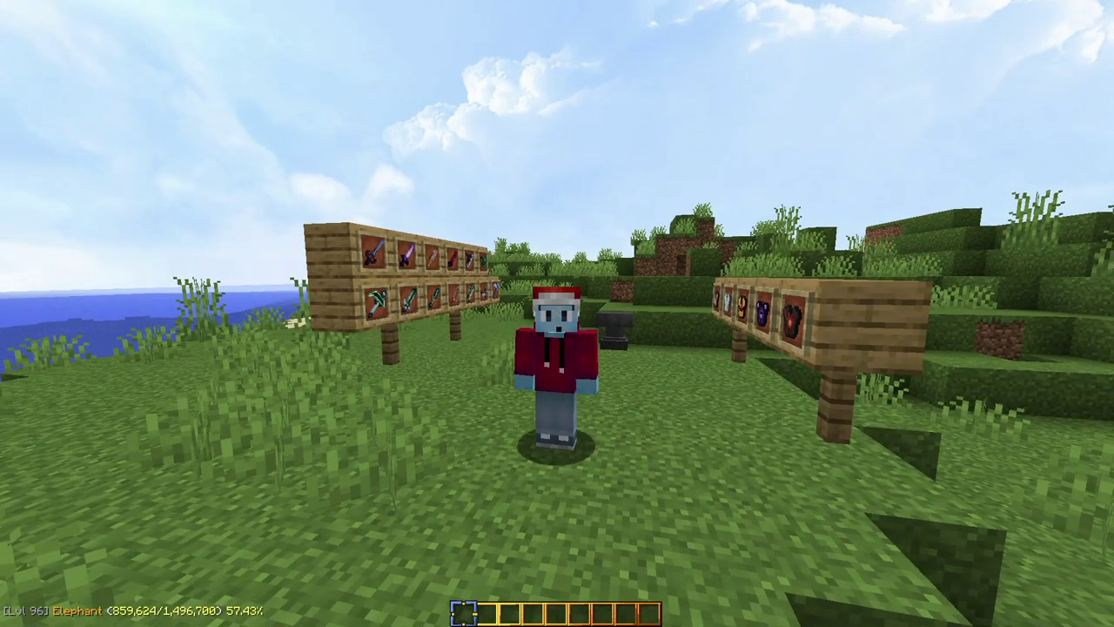
Examine the custom textures and names of the swords, bows and tools displayed in the two rows of item frames
{"action": "key", "text": "F5"}
{"action": "key", "text": "w"}
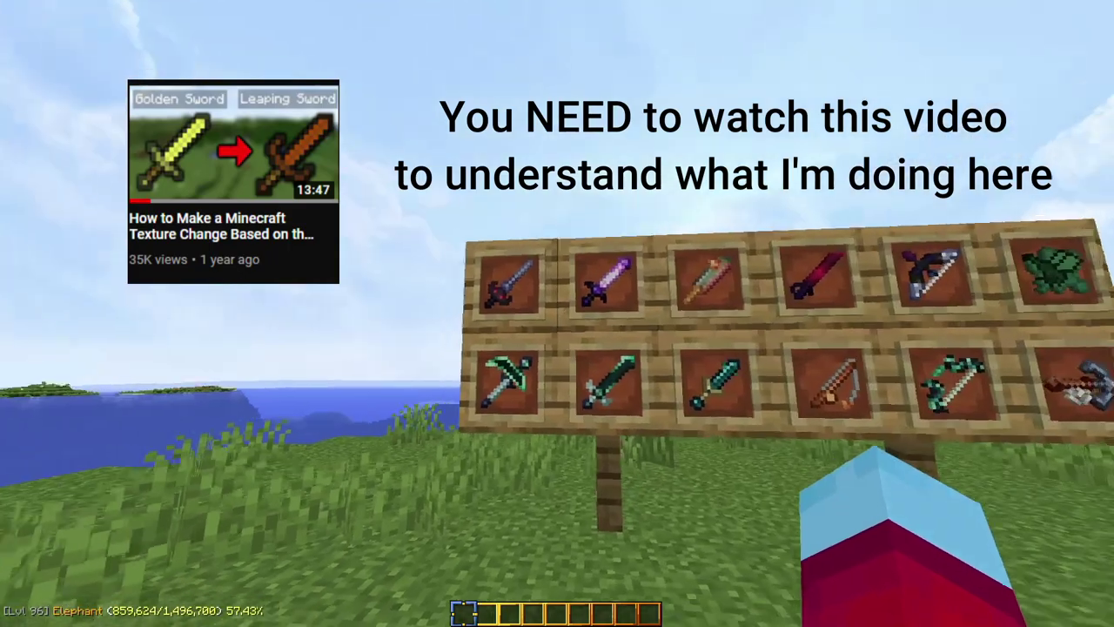
{"action": "key", "text": "w"}
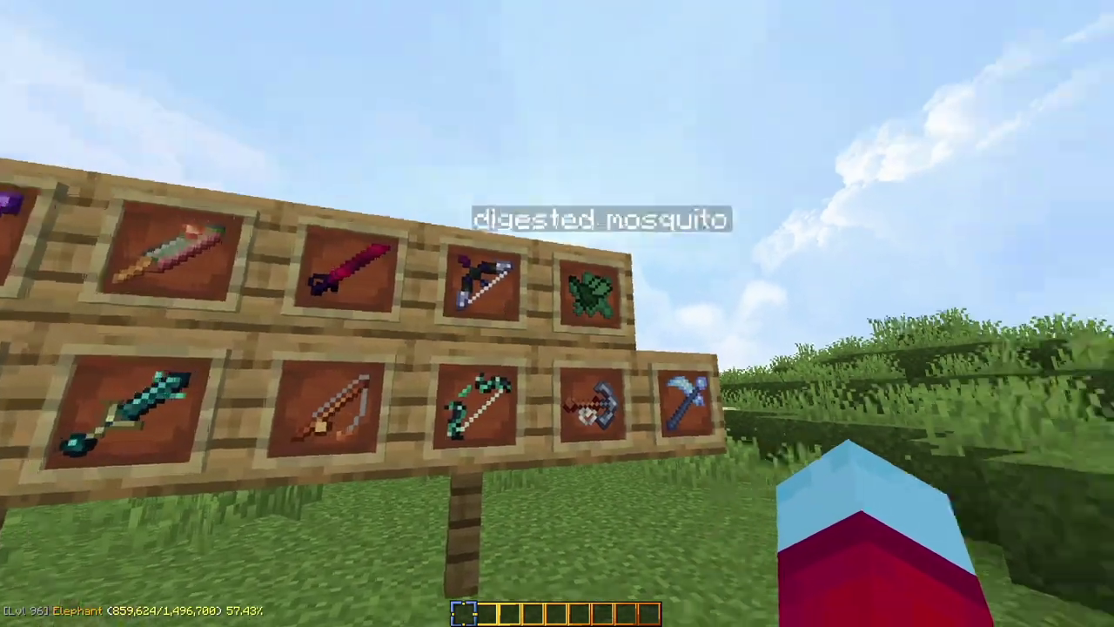
{"action": "key", "text": "d"}
{"action": "key", "text": "s"}
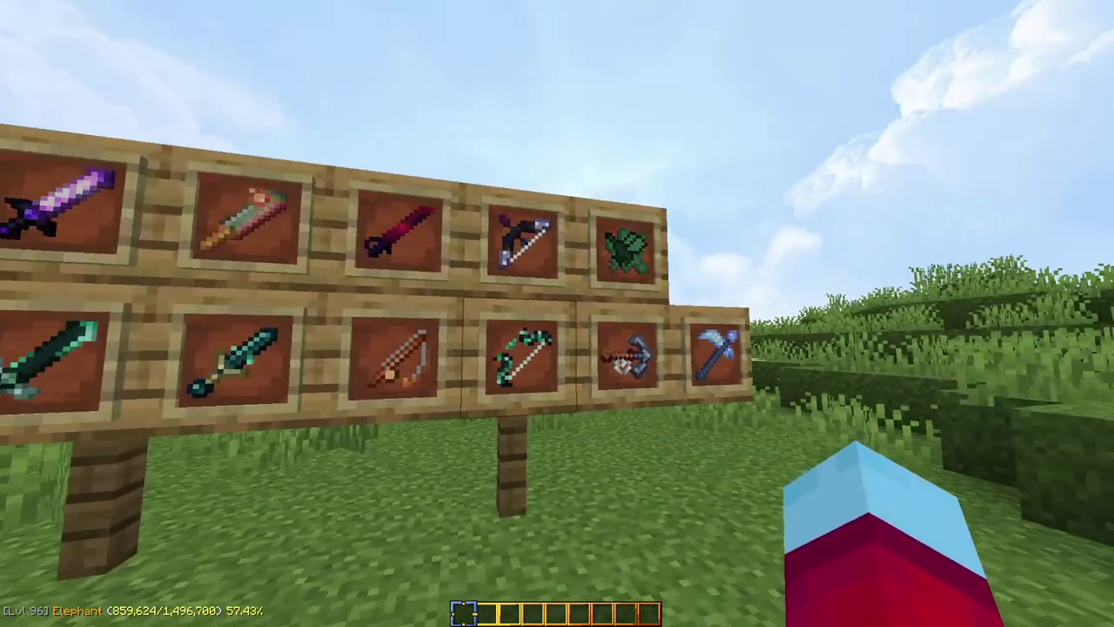
{"action": "key", "text": "a"}
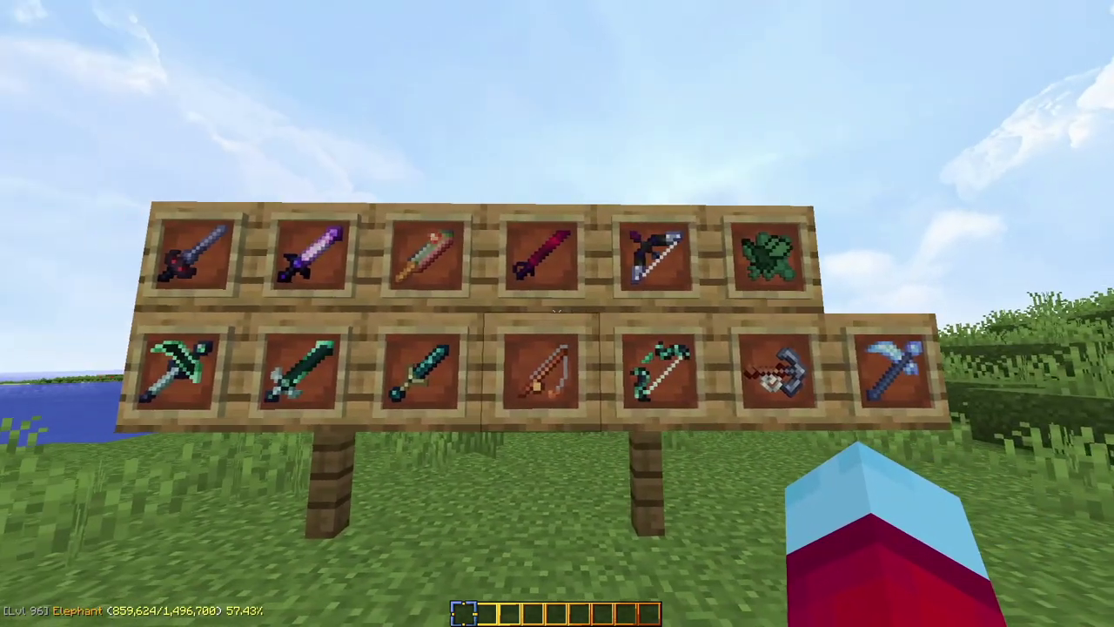
{"action": "key", "text": "a"}
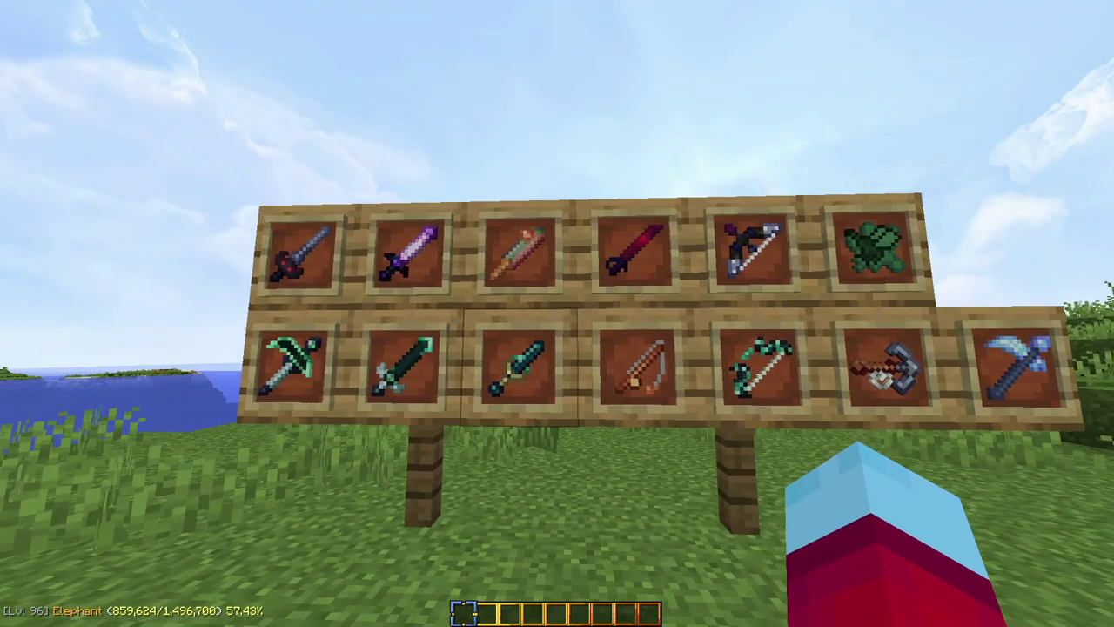
{"action": "key", "text": "d"}
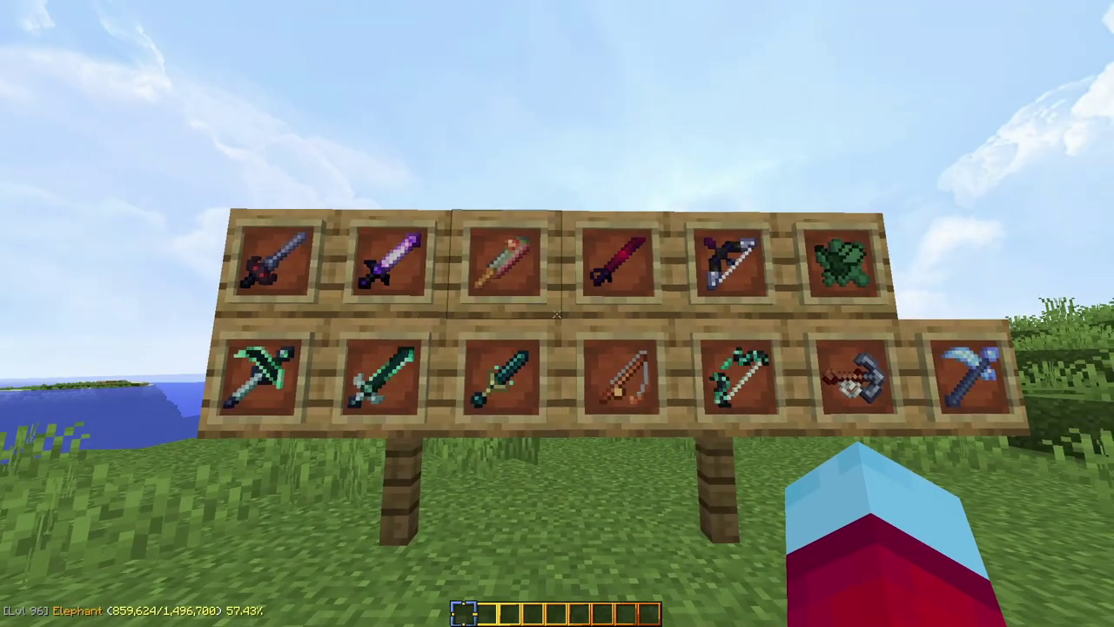
{"action": "key", "text": "w"}
{"action": "key", "text": "s"}
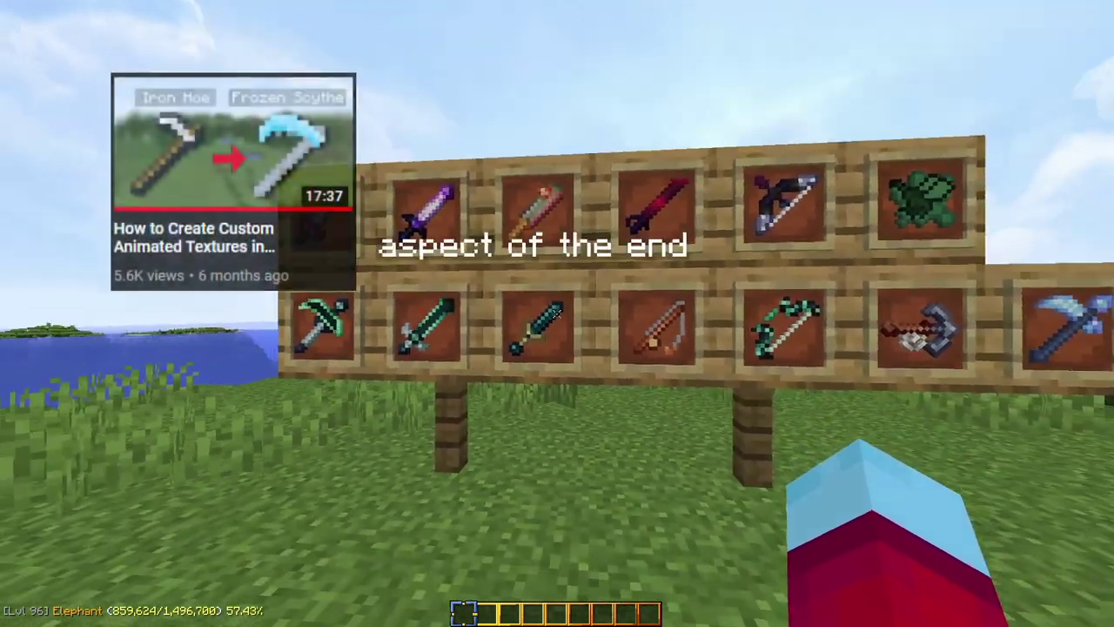
{"action": "key", "text": "w"}
{"action": "key", "text": "w"}
{"action": "key", "text": "s"}
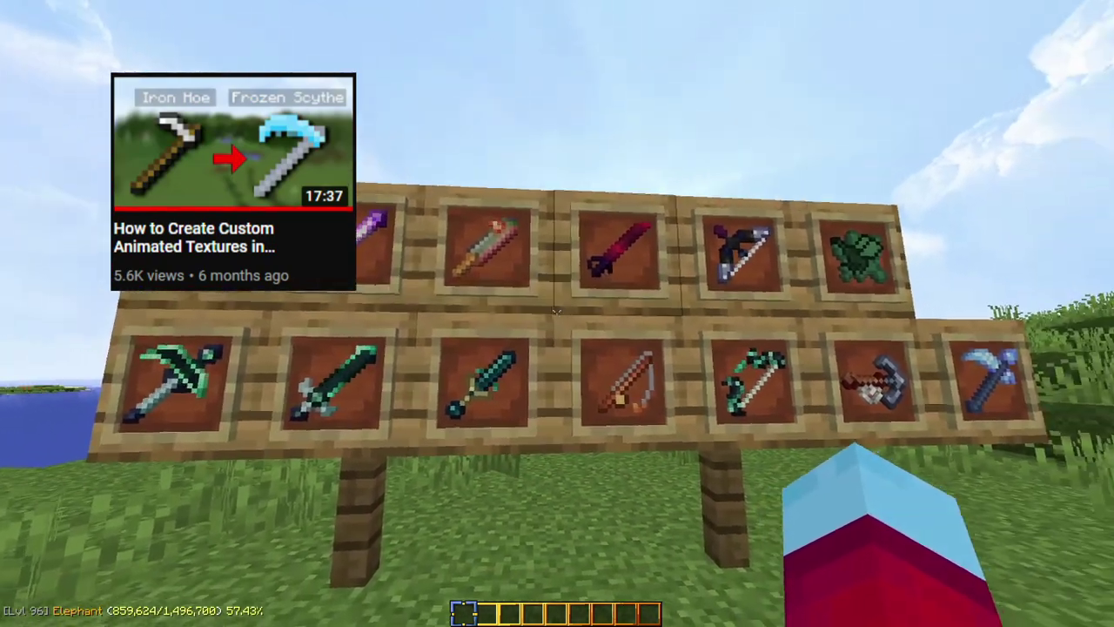
{"action": "key", "text": "a"}
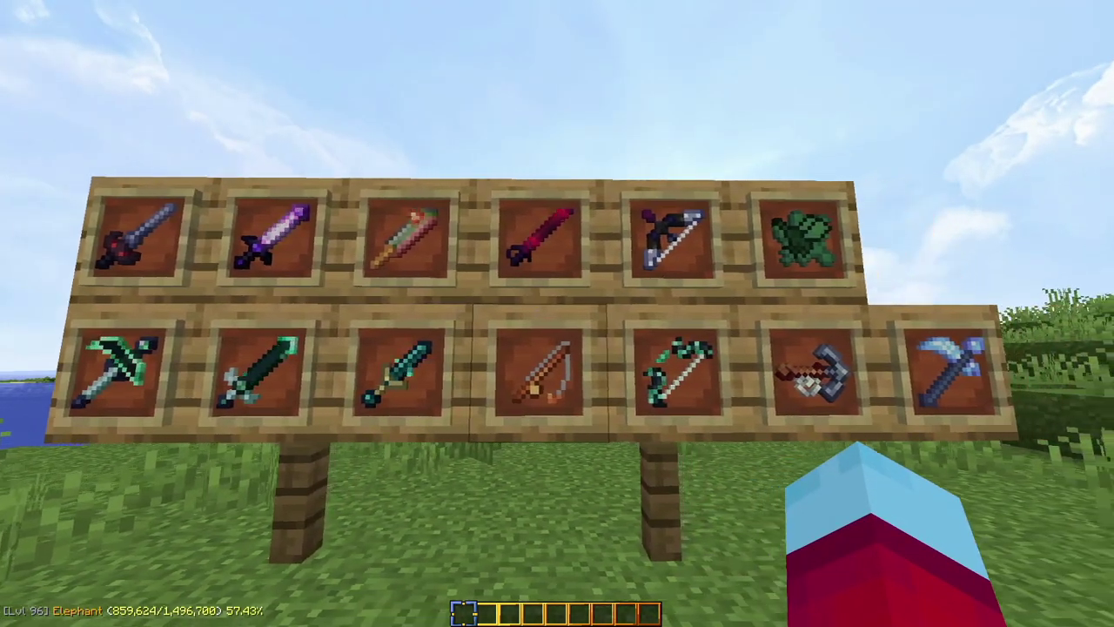
{"action": "key", "text": "d"}
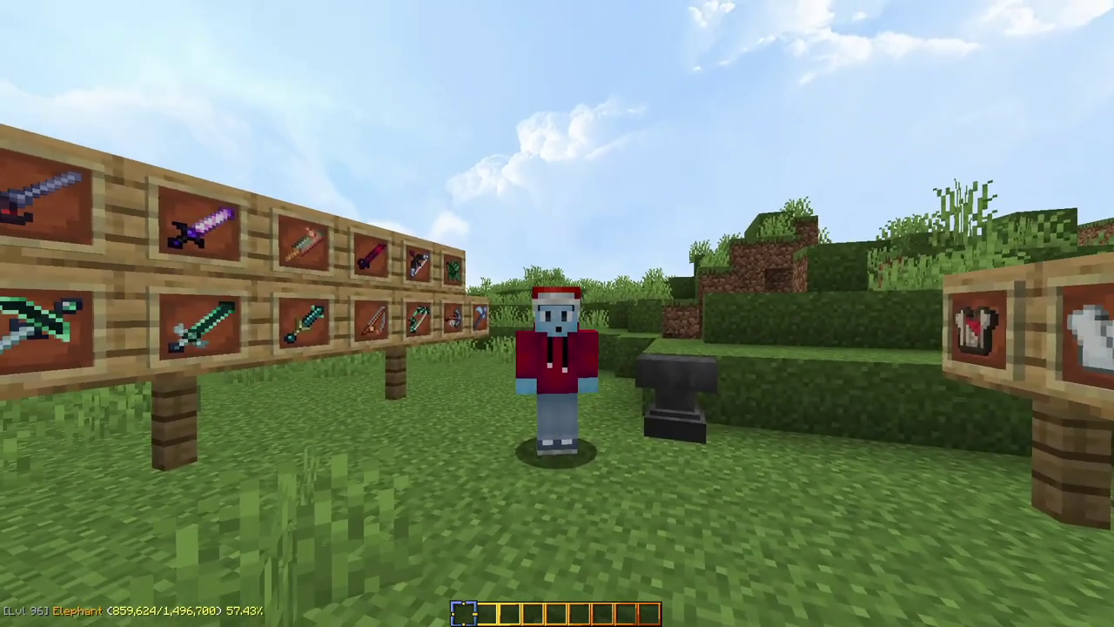
{"action": "key", "text": "w"}
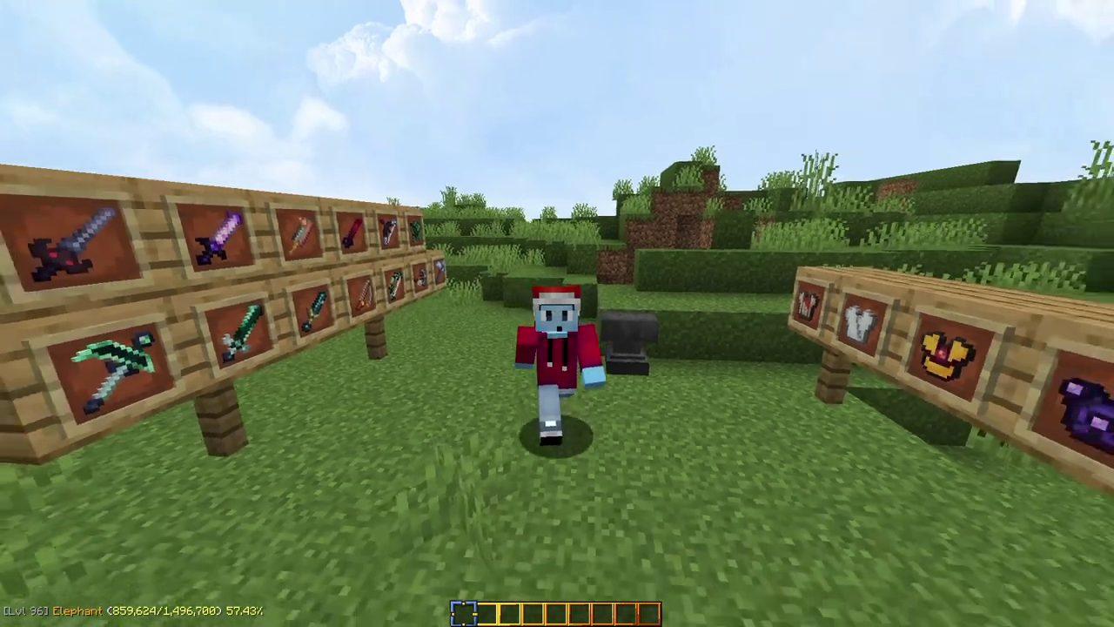
{"action": "key", "text": "s"}
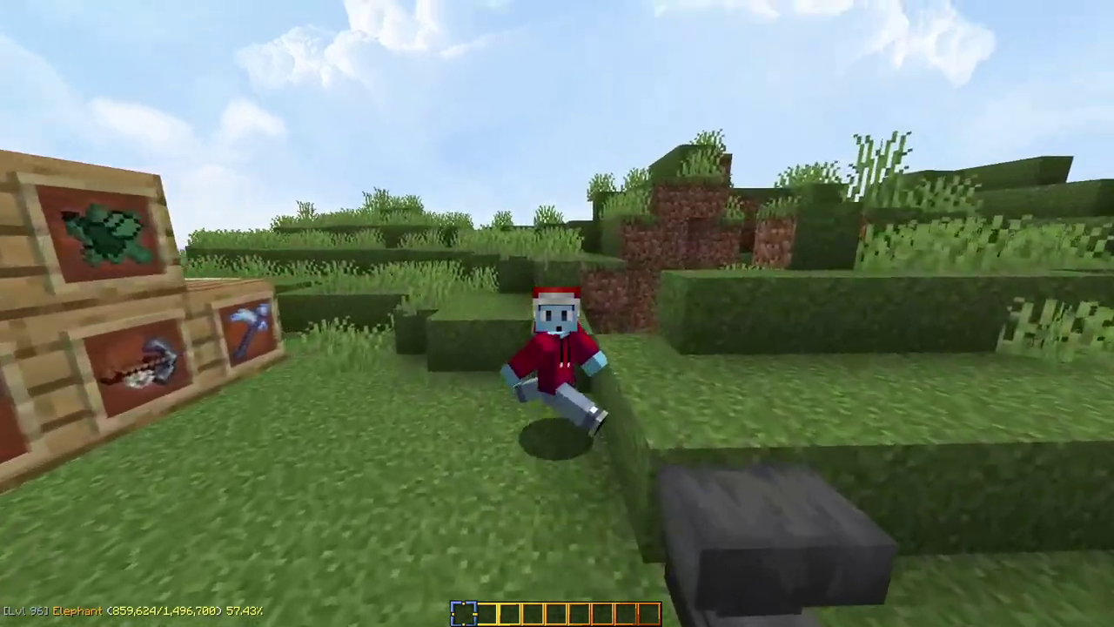
{"action": "key", "text": "space"}
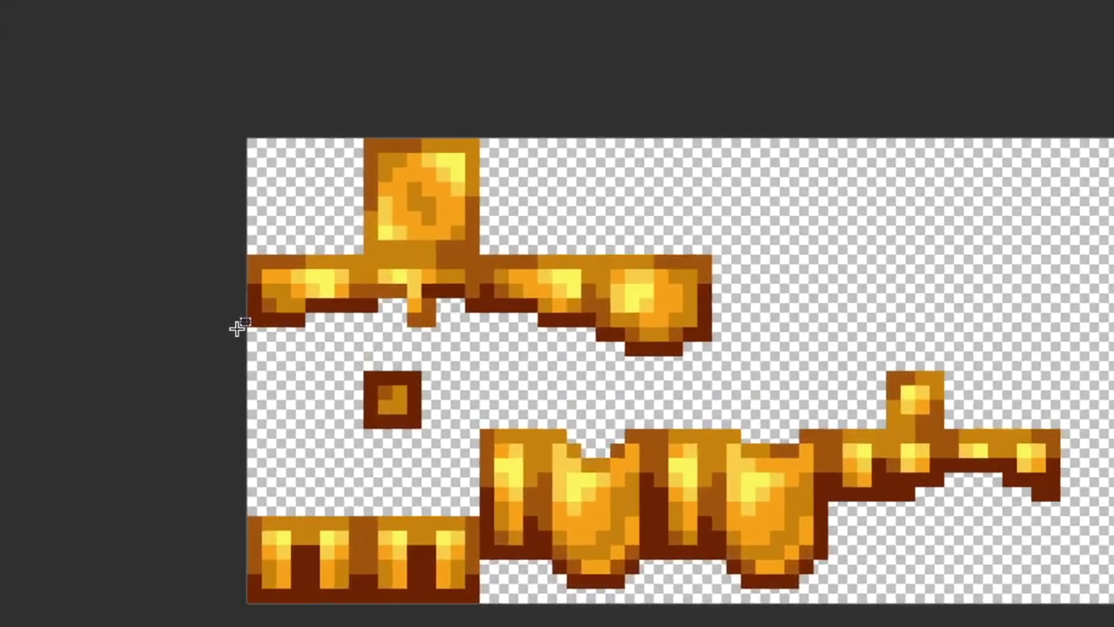
Mark the whole helmet section of the golden armor texture with a rectangular selection, and clear the selection
{"action": "left_click_drag", "start_coordinate": [311, 282], "coordinate": [523, 197]}
{"action": "left_click_drag", "start_coordinate": [983, 177], "coordinate": [1034, 188]}
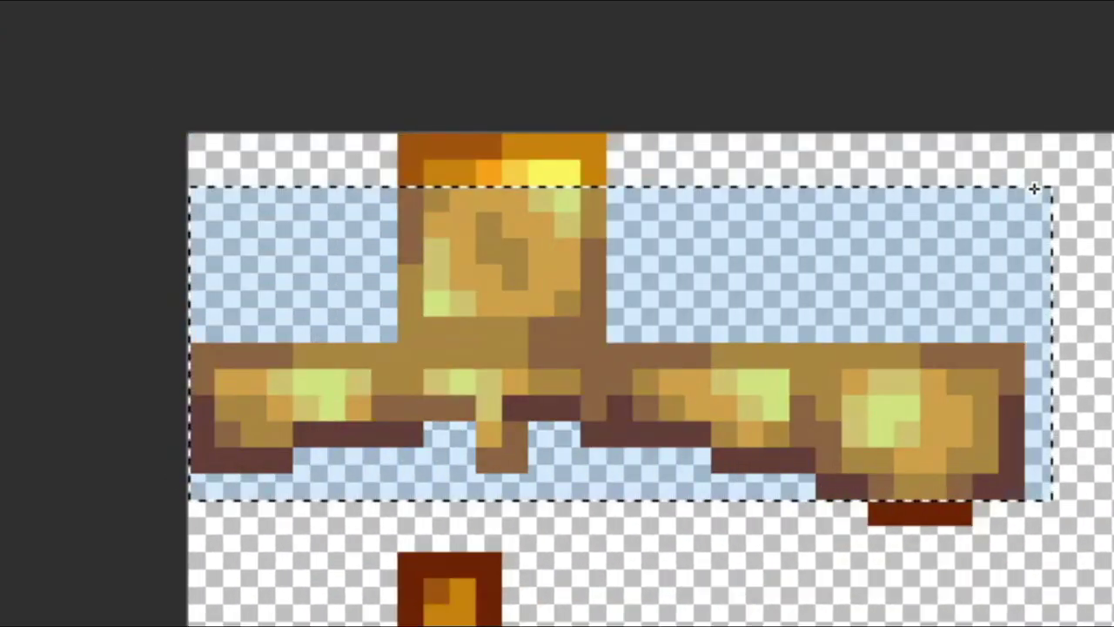
{"action": "left_click", "coordinate": [1059, 507]}
{"action": "left_click_drag", "start_coordinate": [1079, 527], "coordinate": [180, 76]}
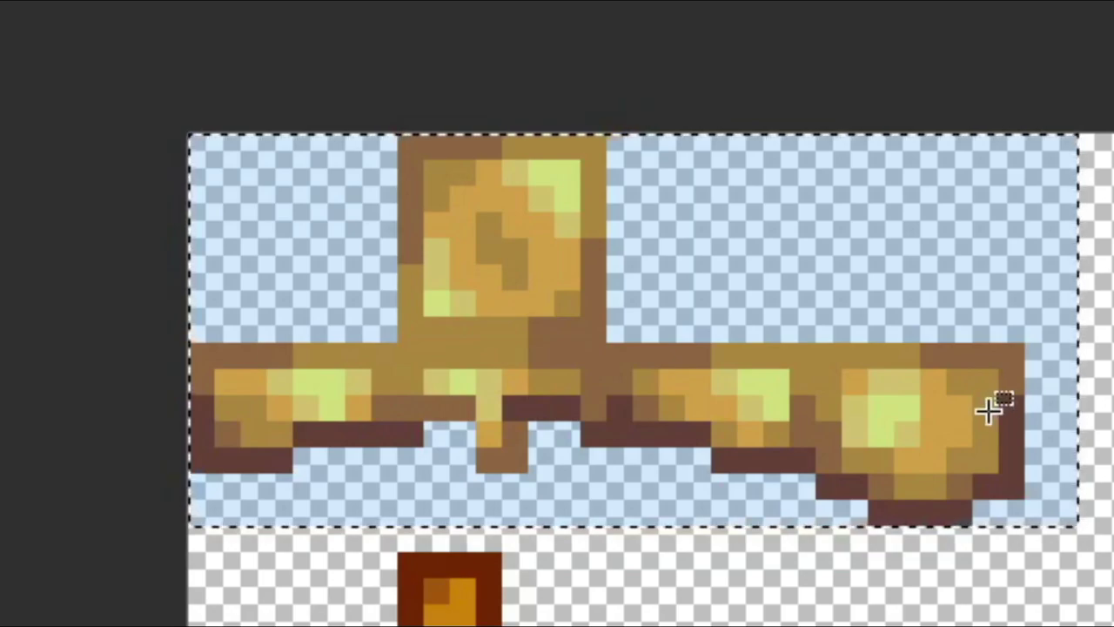
{"action": "key", "text": "ctrl+d"}
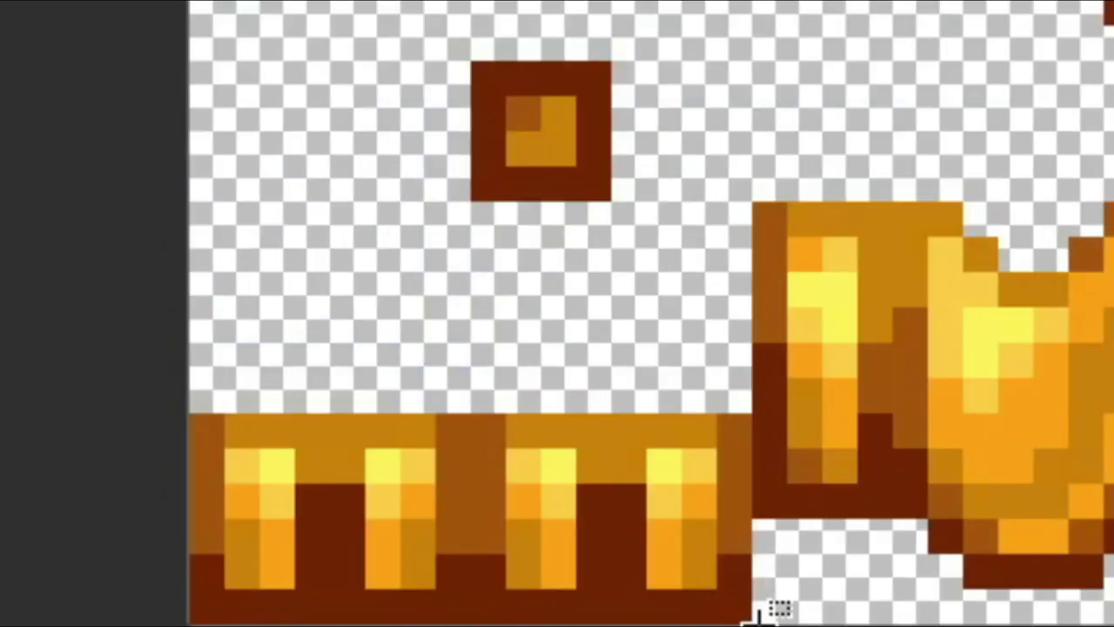
Point out the boots area of the armor texture, marking the small separate square above the strip with a rectangular selection
{"action": "left_click_drag", "start_coordinate": [754, 614], "coordinate": [740, 596]}
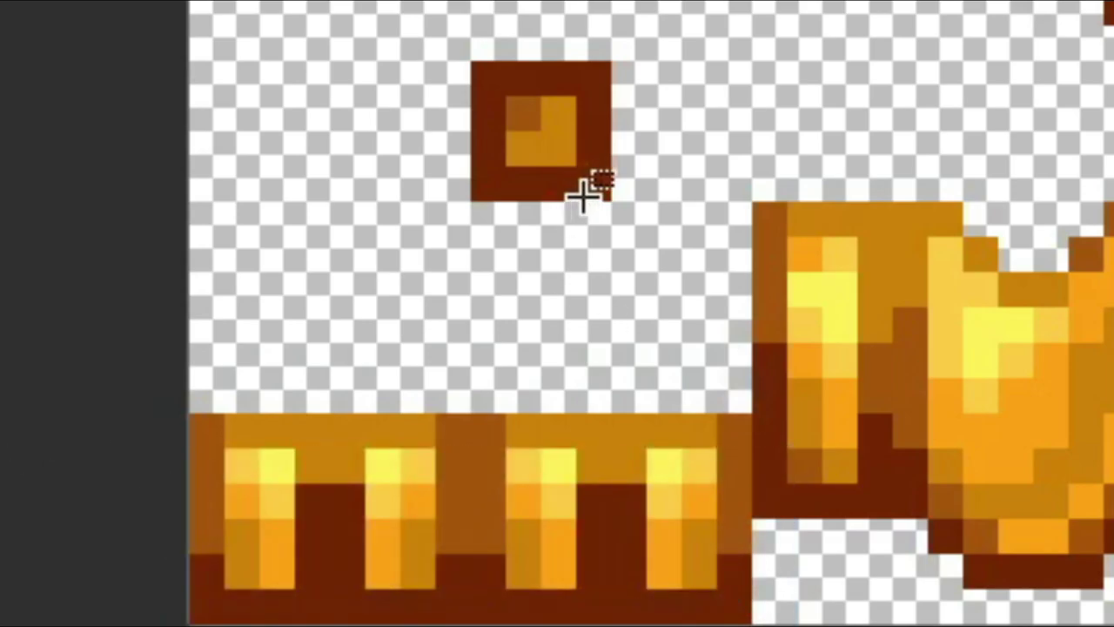
{"action": "left_click_drag", "start_coordinate": [585, 185], "coordinate": [480, 74]}
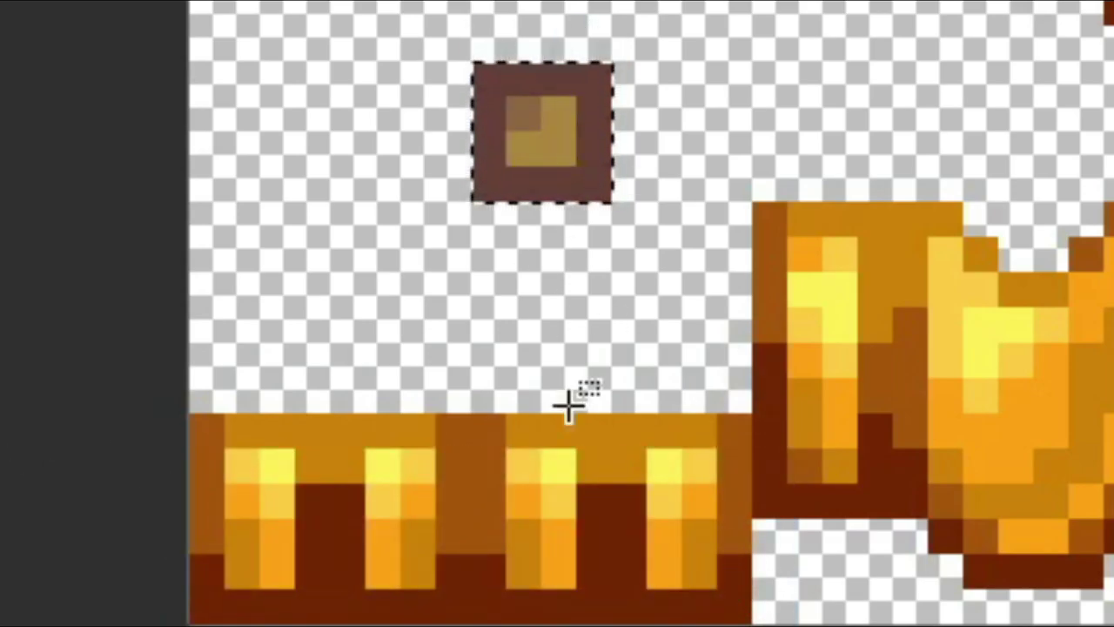
{"action": "left_click", "coordinate": [727, 623]}
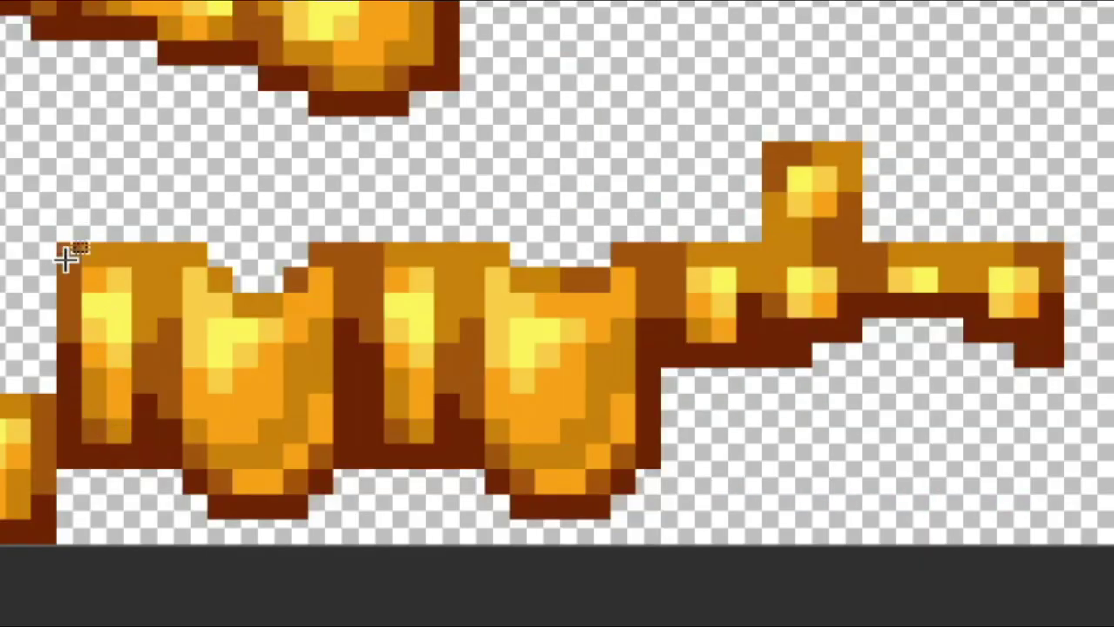
Mark parts of the chestplate area and the whole chestplate section of the golden armor texture with rectangular selections, and clear the selection
{"action": "left_click_drag", "start_coordinate": [65, 250], "coordinate": [853, 308]}
{"action": "left_click_drag", "start_coordinate": [452, 259], "coordinate": [368, 228]}
{"action": "left_click_drag", "start_coordinate": [59, 143], "coordinate": [1091, 547]}
{"action": "left_click", "coordinate": [531, 420]}
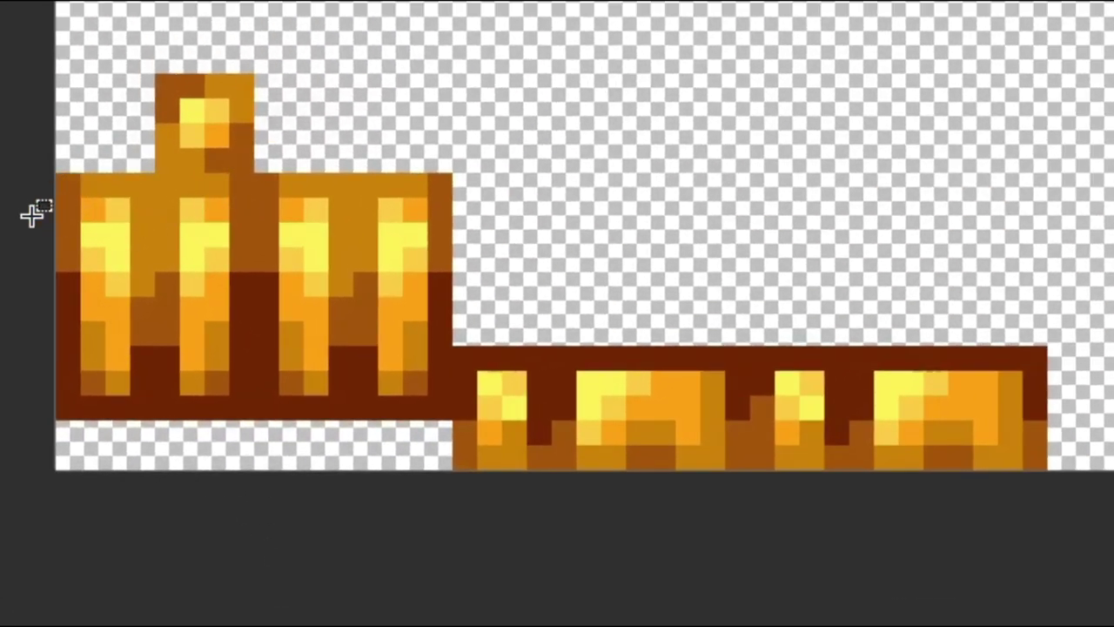
Mark the leg block and the lower strip beside it on the golden leggings texture with rectangular selections, and clear the selection
{"action": "left_click_drag", "start_coordinate": [73, 180], "coordinate": [430, 419]}
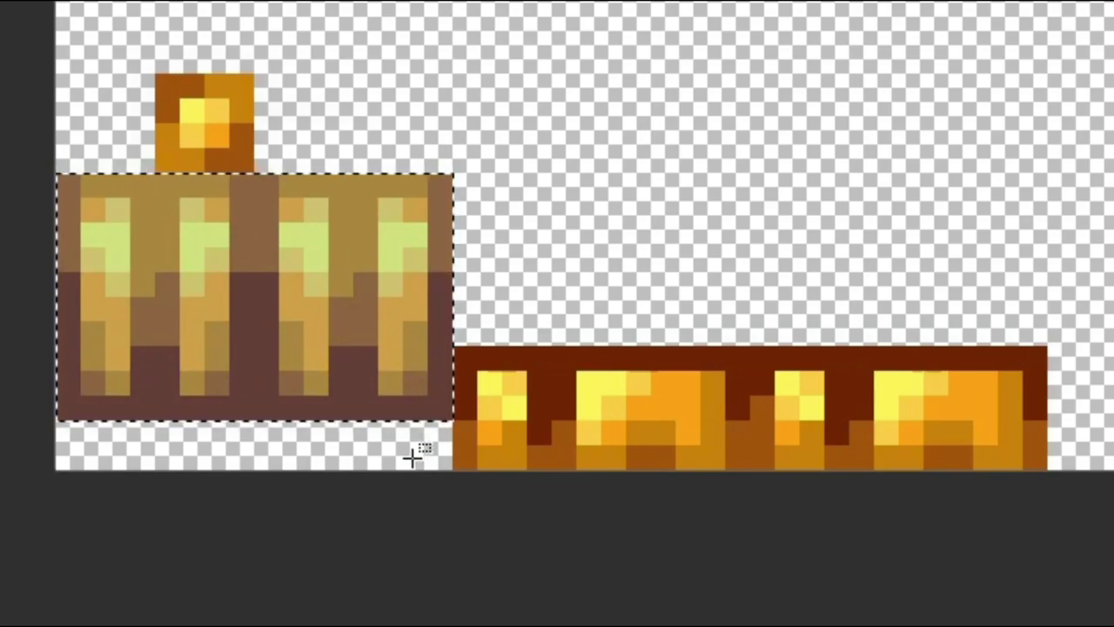
{"action": "left_click_drag", "start_coordinate": [453, 347], "coordinate": [1009, 458]}
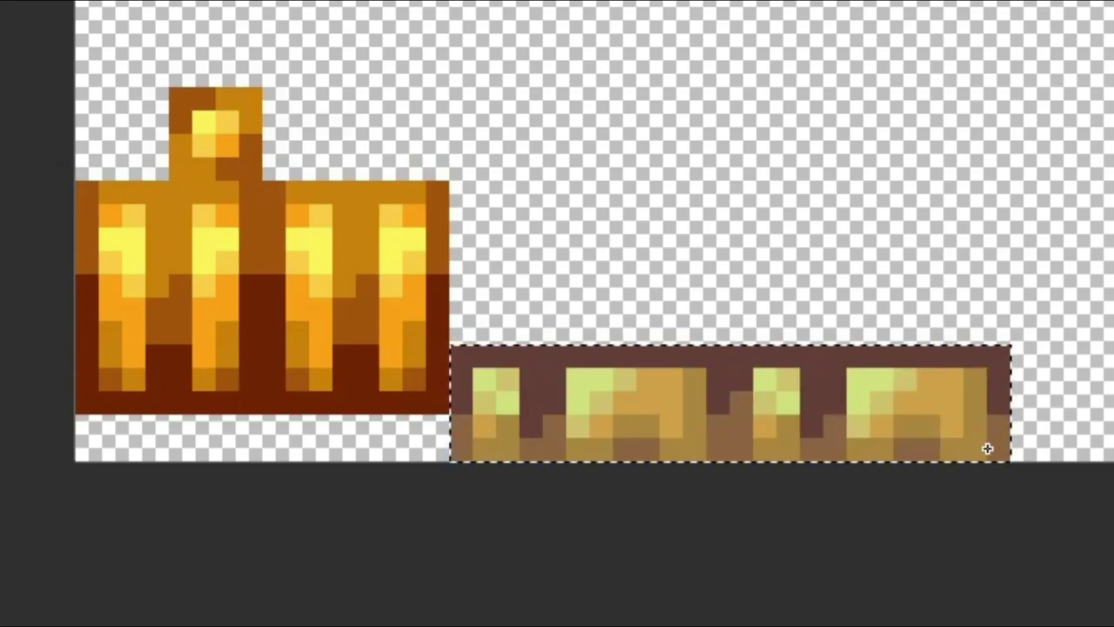
{"action": "left_click", "coordinate": [1067, 418]}
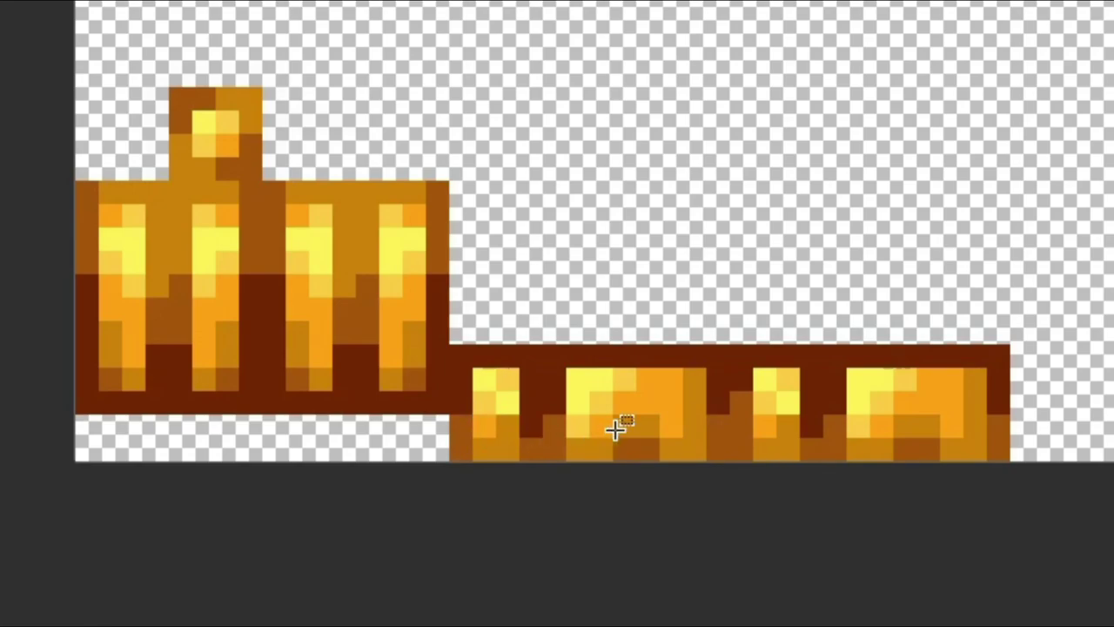
Point out the individual faces of the lower strip and the small square above the leg block with separate rectangular selections
{"action": "left_click_drag", "start_coordinate": [562, 355], "coordinate": [716, 449]}
{"action": "left_click_drag", "start_coordinate": [841, 356], "coordinate": [1000, 450]}
{"action": "left_click", "coordinate": [814, 354]}
{"action": "left_click_drag", "start_coordinate": [814, 355], "coordinate": [754, 460]}
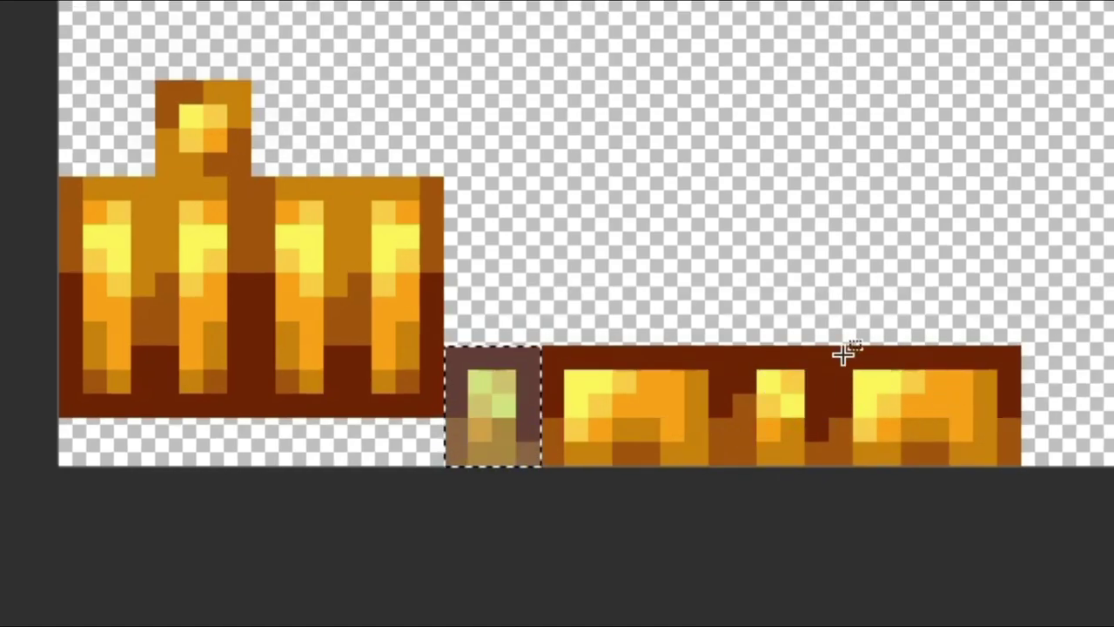
{"action": "left_click_drag", "start_coordinate": [237, 163], "coordinate": [162, 84]}
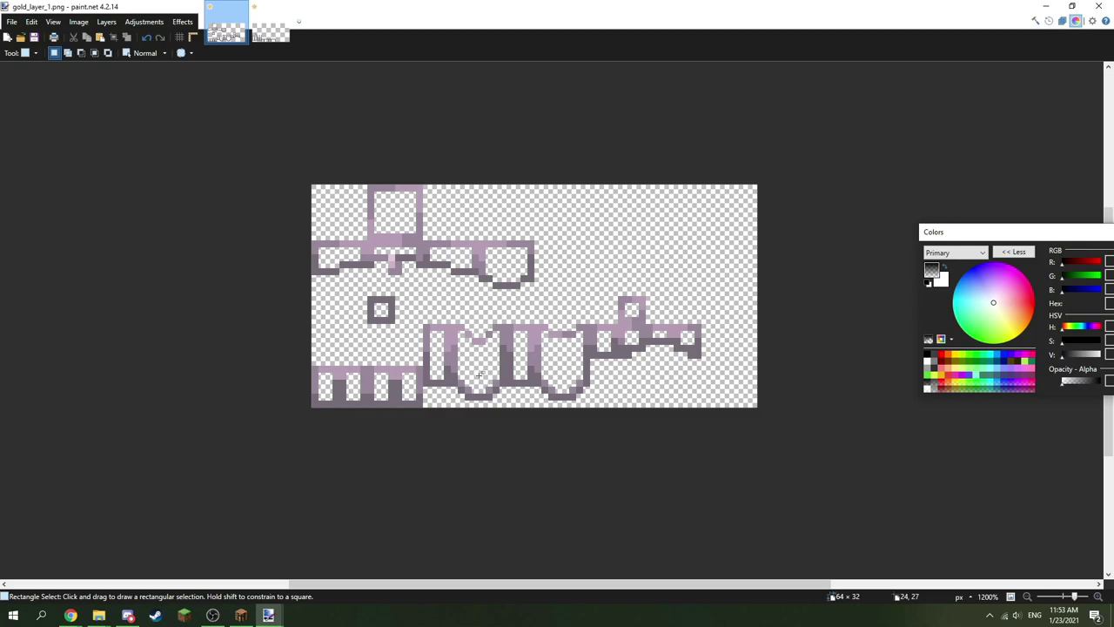
View the gold_layer_2 texture, and save a copy of gold_layer_1 to the Desktop as a PNG named crystal_layer_1
{"action": "left_click", "coordinate": [270, 34]}
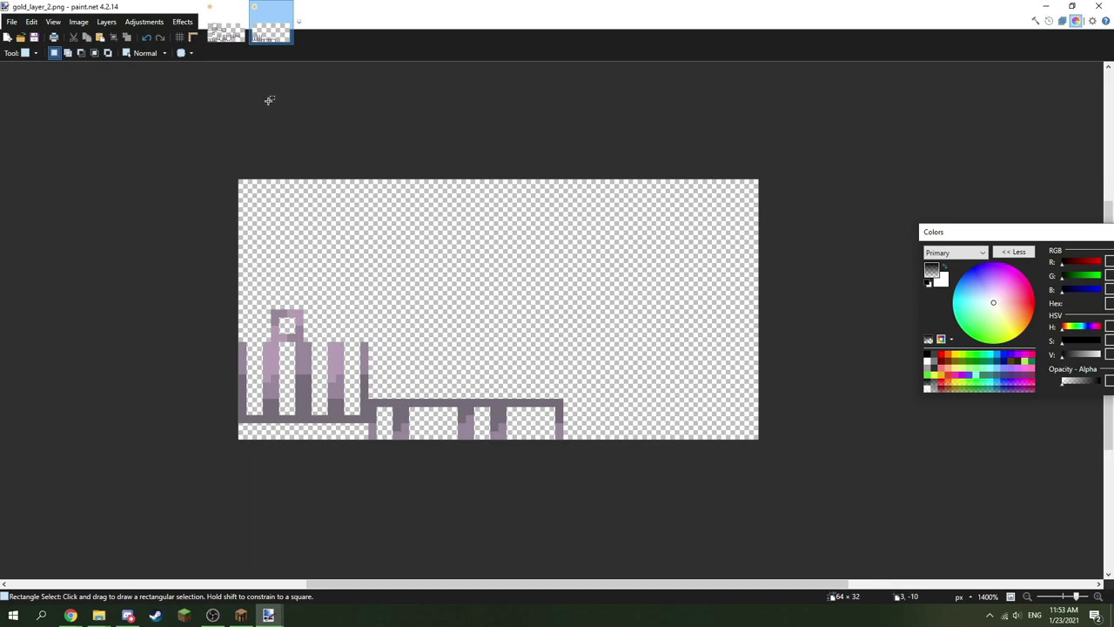
{"action": "left_click", "coordinate": [228, 39]}
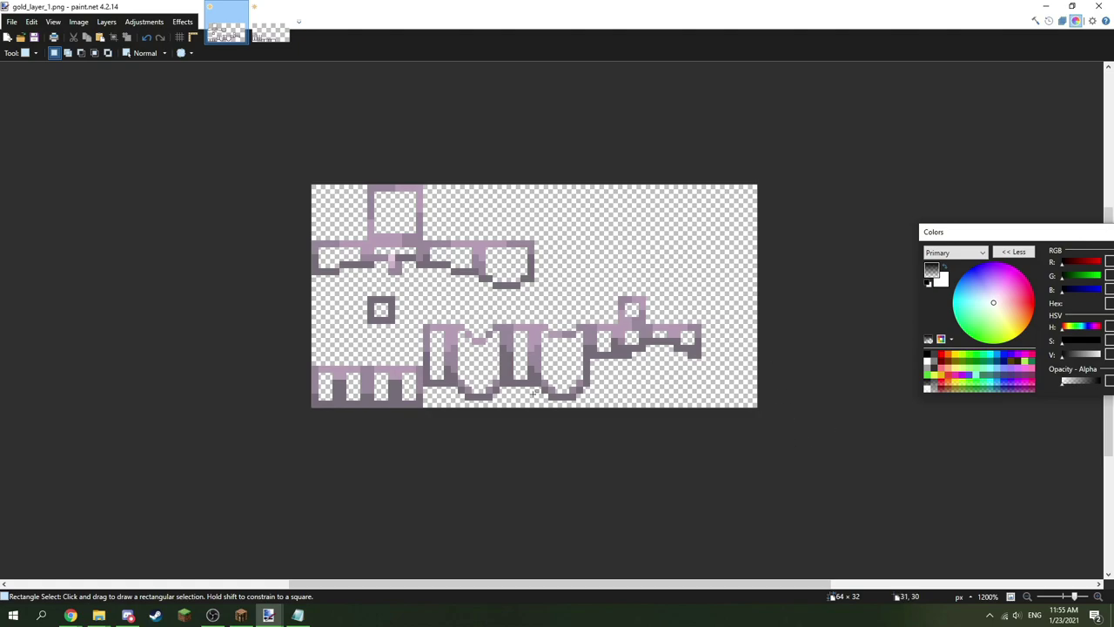
{"action": "left_click", "coordinate": [11, 22]}
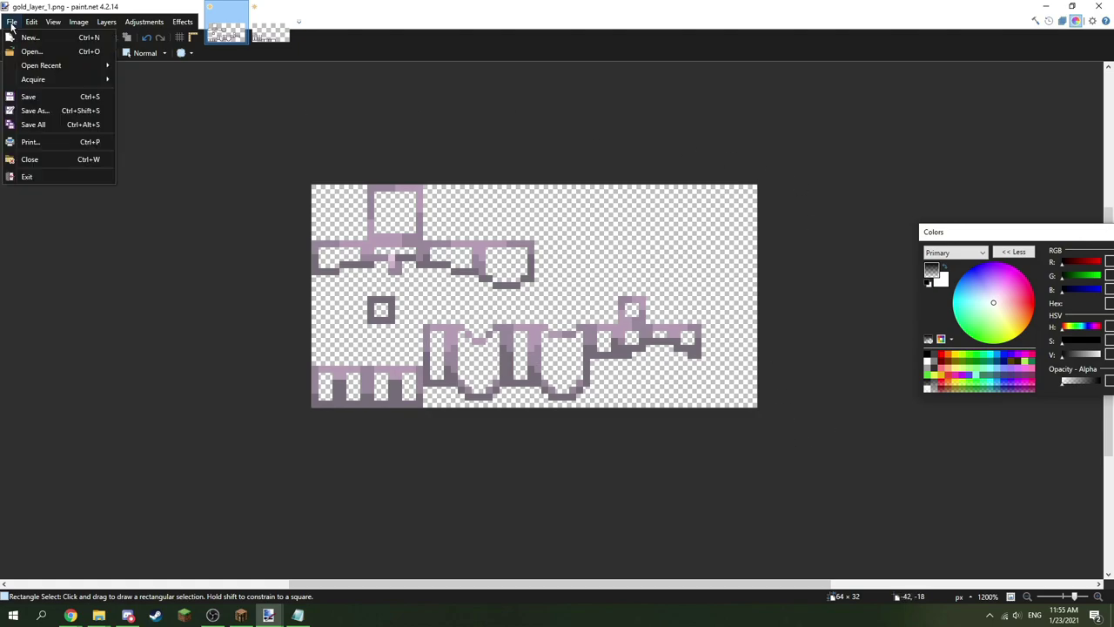
{"action": "left_click", "coordinate": [33, 110]}
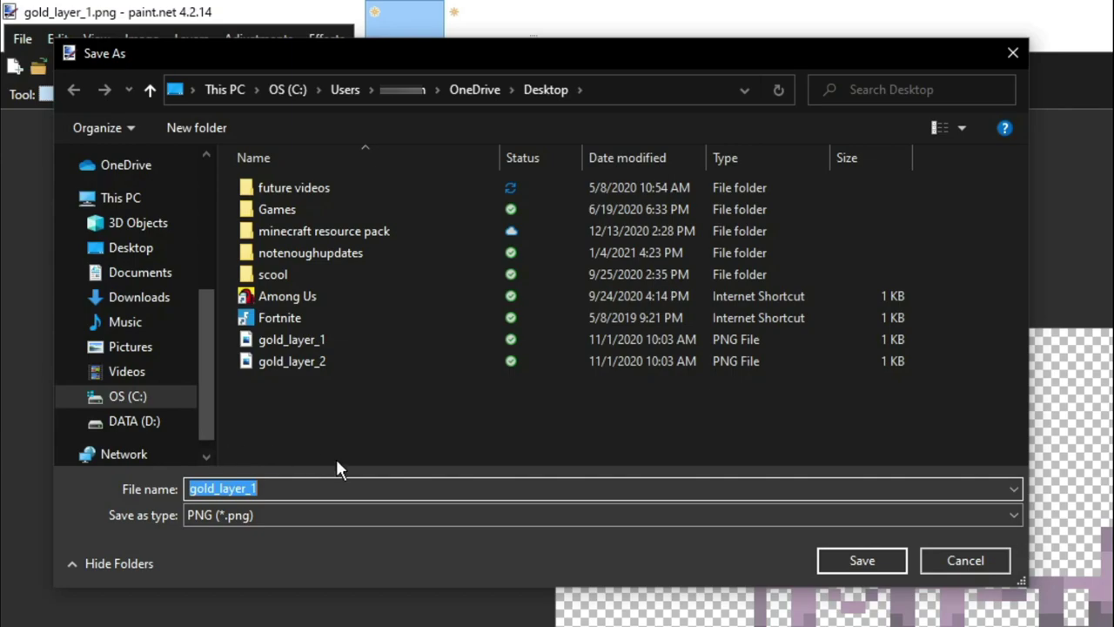
{"action": "left_click_drag", "start_coordinate": [329, 488], "coordinate": [186, 500]}
{"action": "double_click", "coordinate": [201, 492]}
{"action": "left_click", "coordinate": [278, 493]}
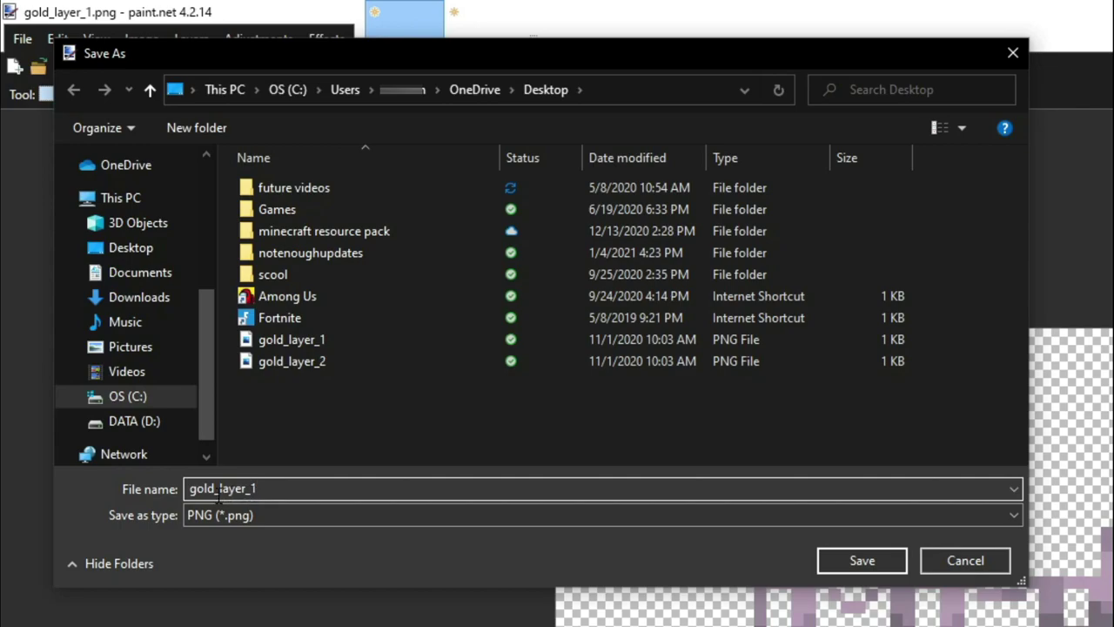
{"action": "left_click_drag", "start_coordinate": [215, 488], "coordinate": [190, 488]}
{"action": "type", "text": "crystal"}
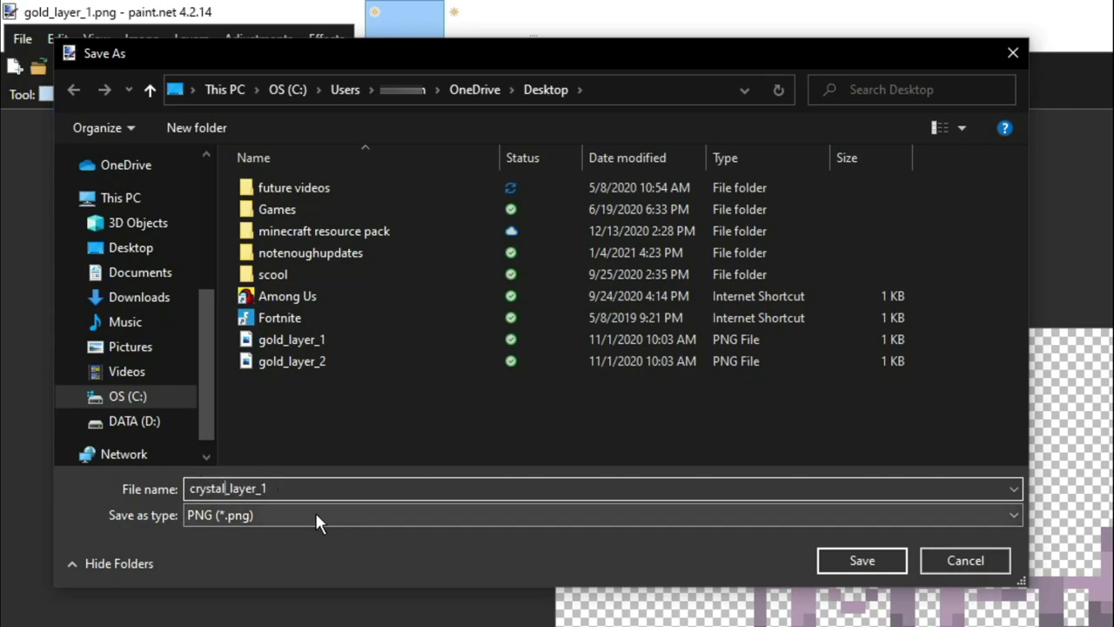
{"action": "left_click", "coordinate": [862, 561]}
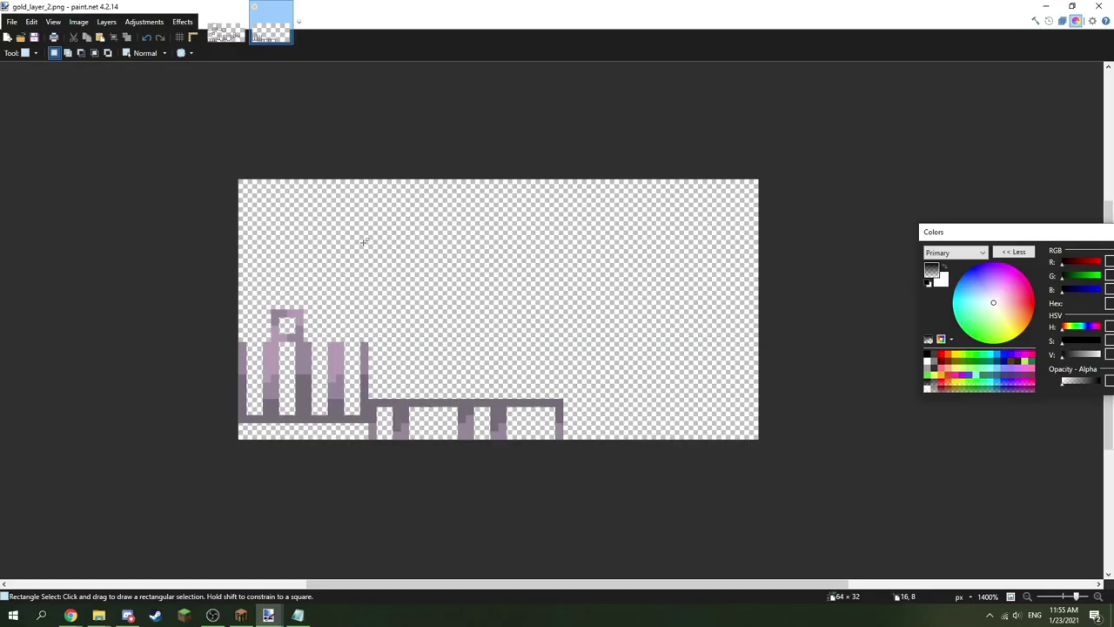
Save a copy of the gold_layer_2 texture to the Desktop as a PNG named crystal_layer_2
{"action": "left_click", "coordinate": [16, 23]}
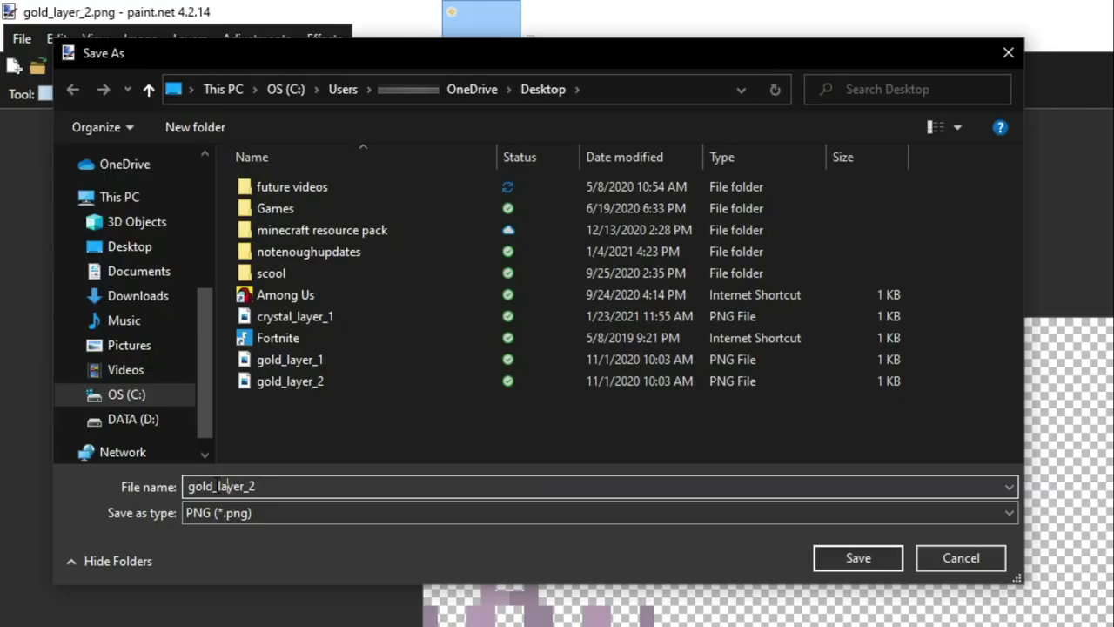
{"action": "left_click_drag", "start_coordinate": [214, 486], "coordinate": [194, 487]}
{"action": "type", "text": "crystal"}
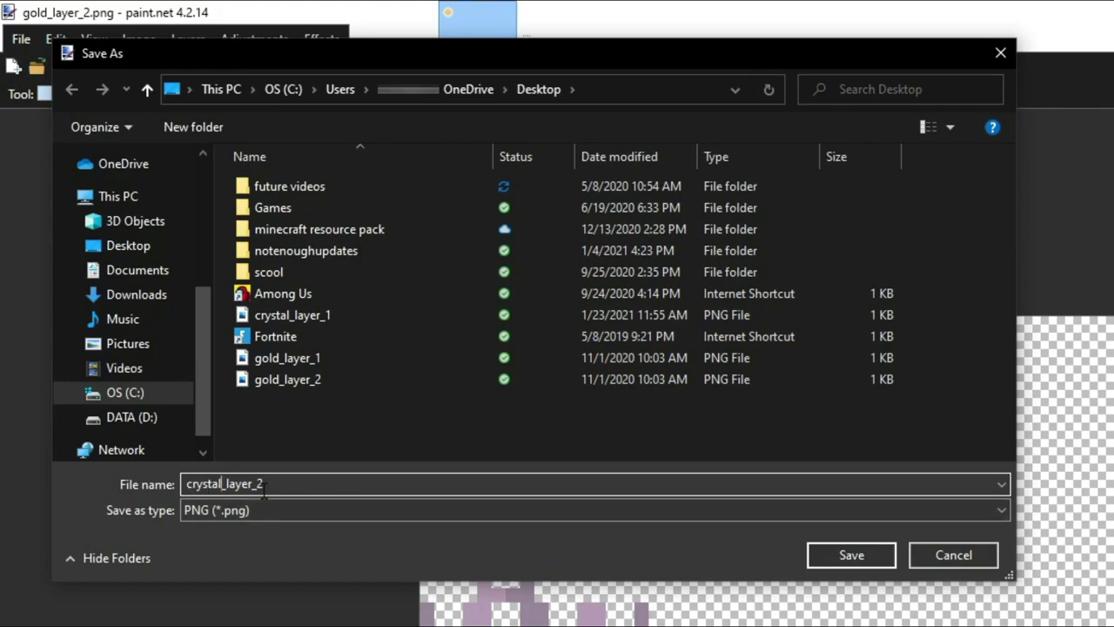
{"action": "left_click", "coordinate": [821, 555]}
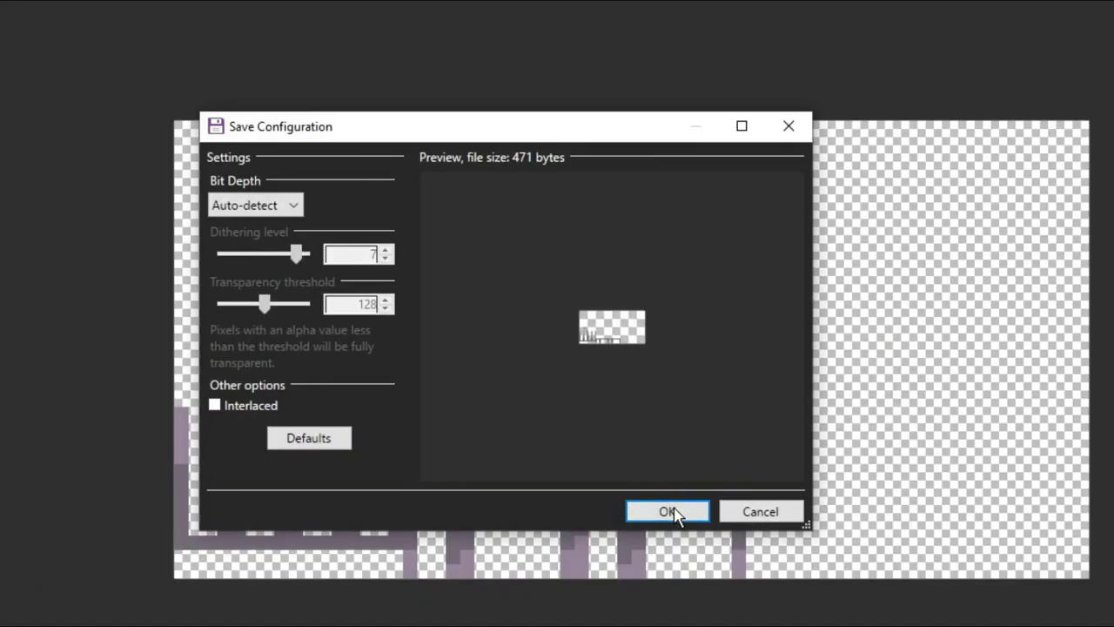